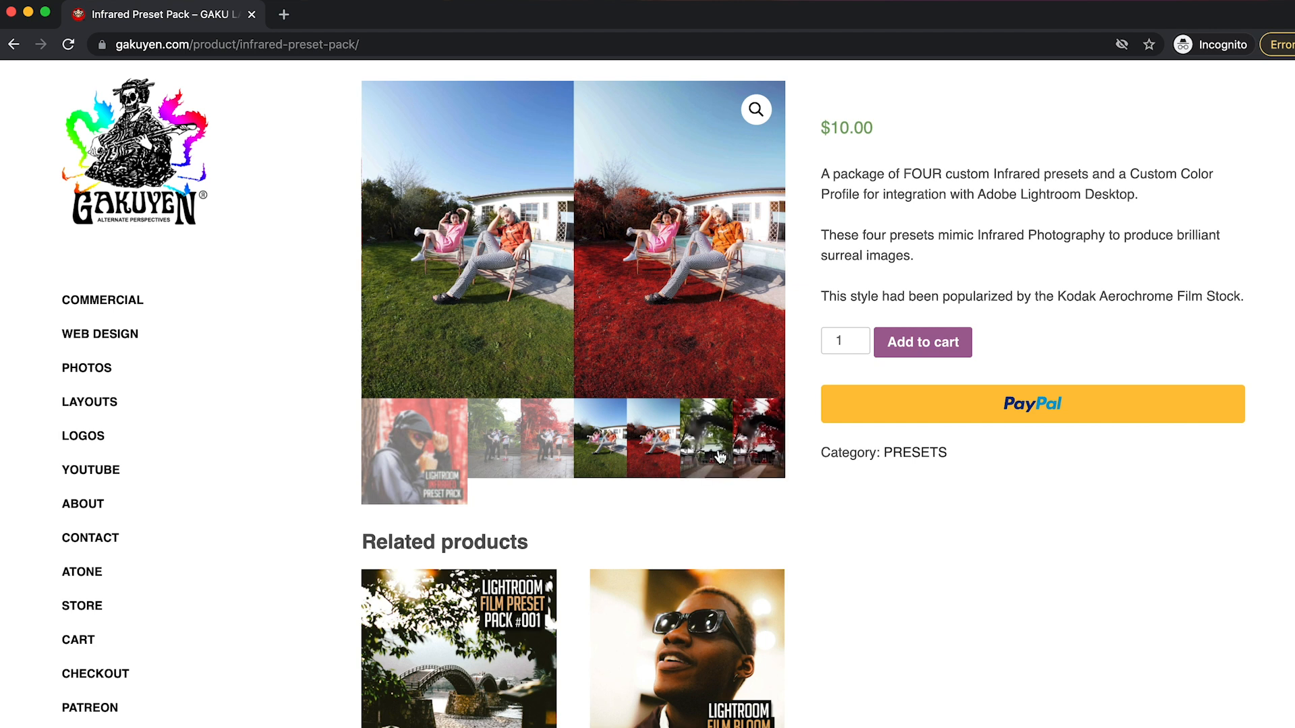
click(418, 446)
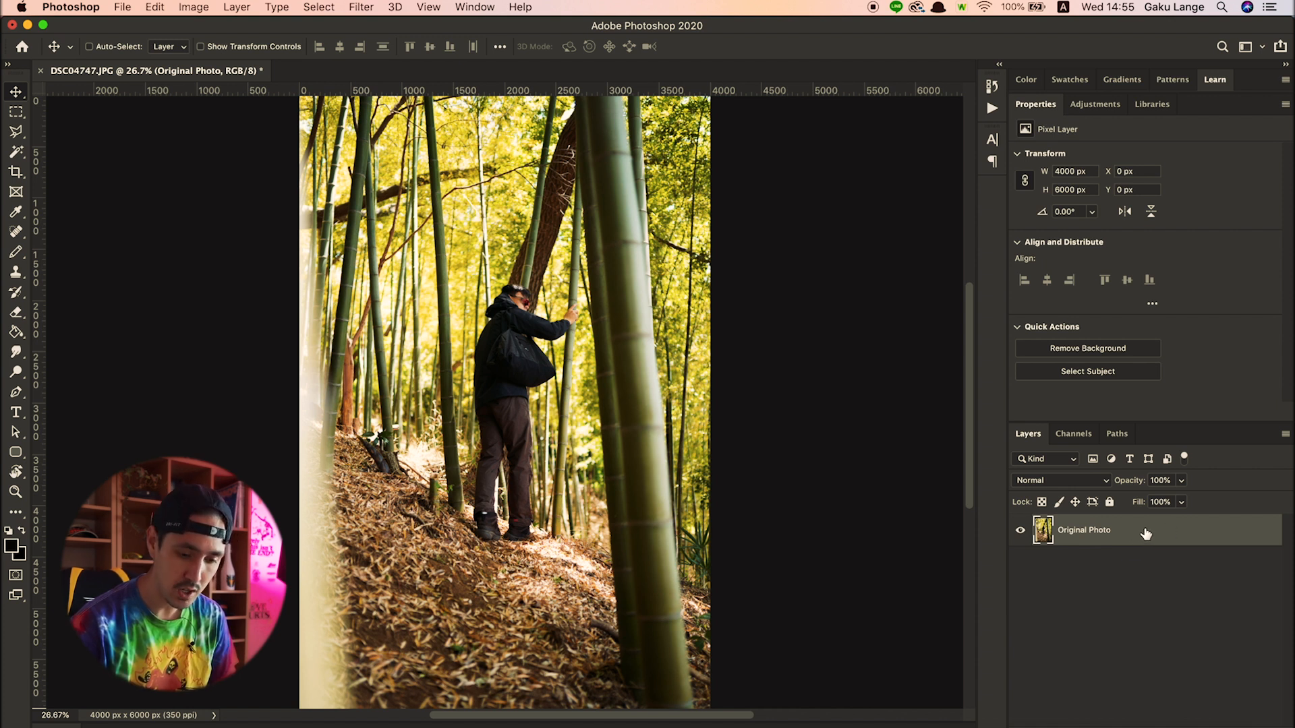
Step: Duplicate the Original Photo layer within the same document and rename the copy "Duplicate"
key(super+j)
key(super+z)
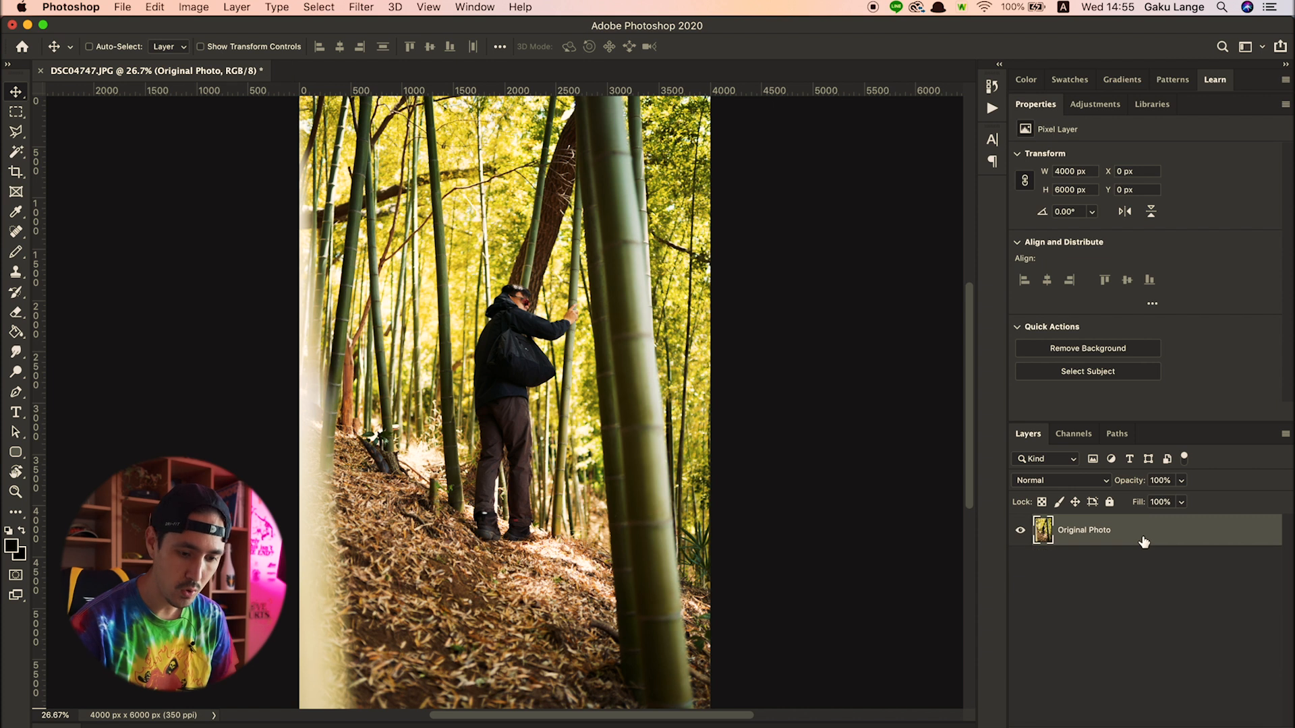
right_click(1143, 539)
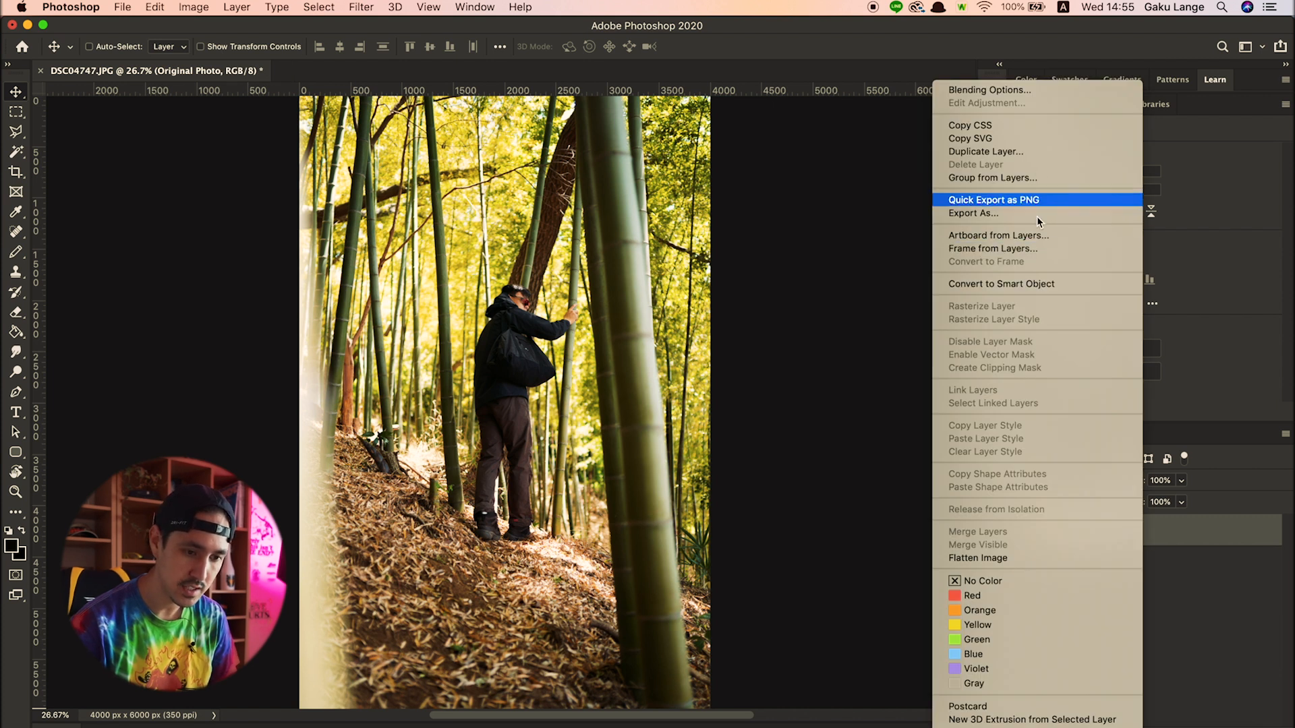
click(1028, 153)
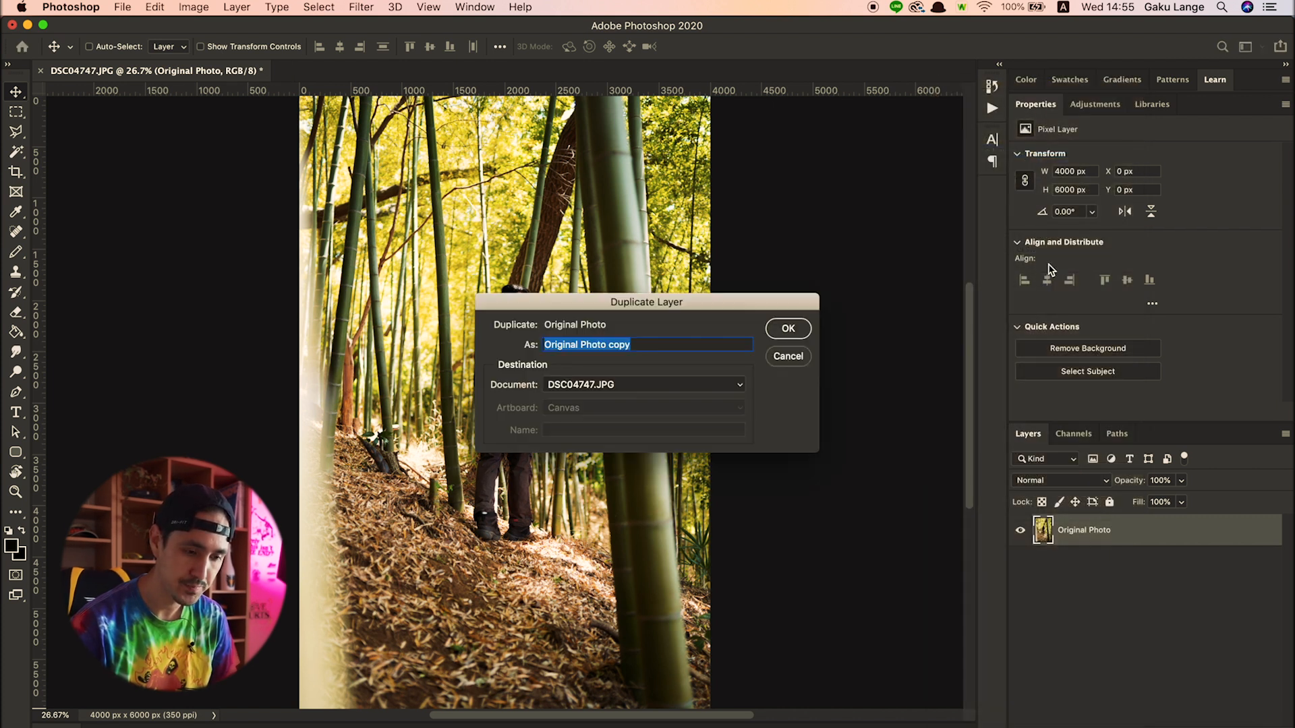
click(786, 330)
double_click(1065, 532)
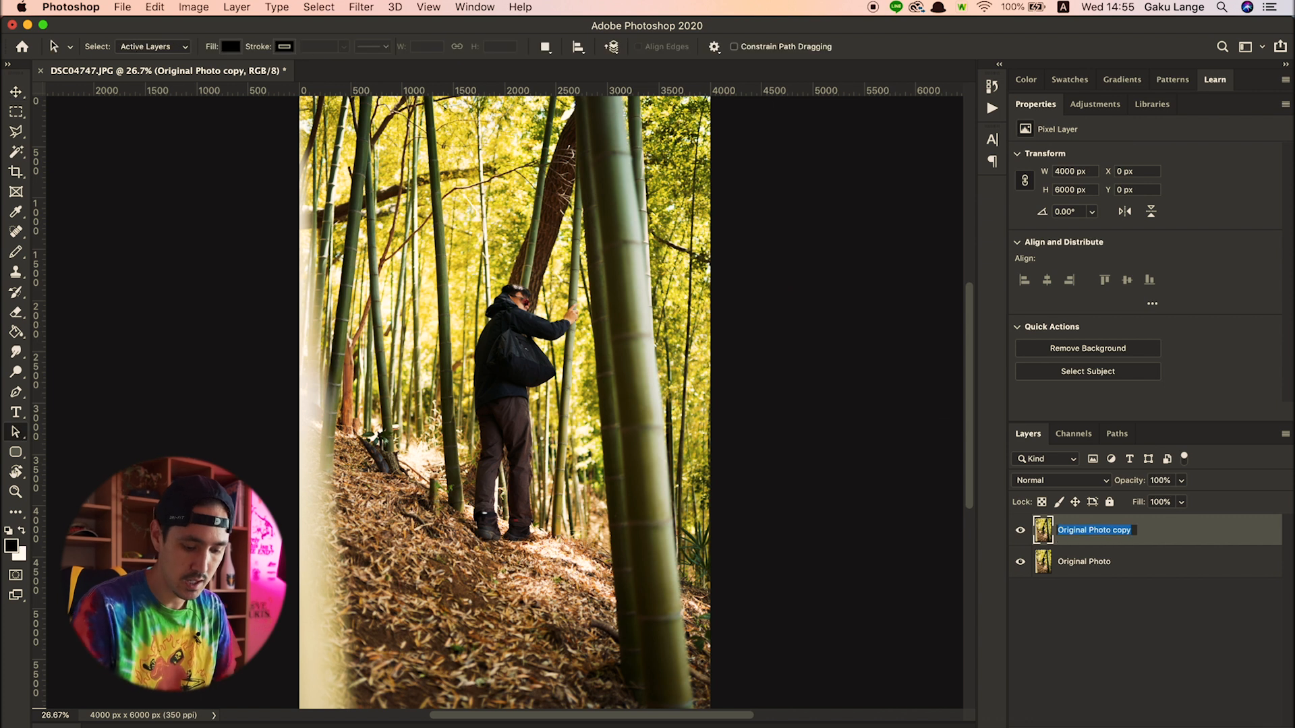
text(Dupl)
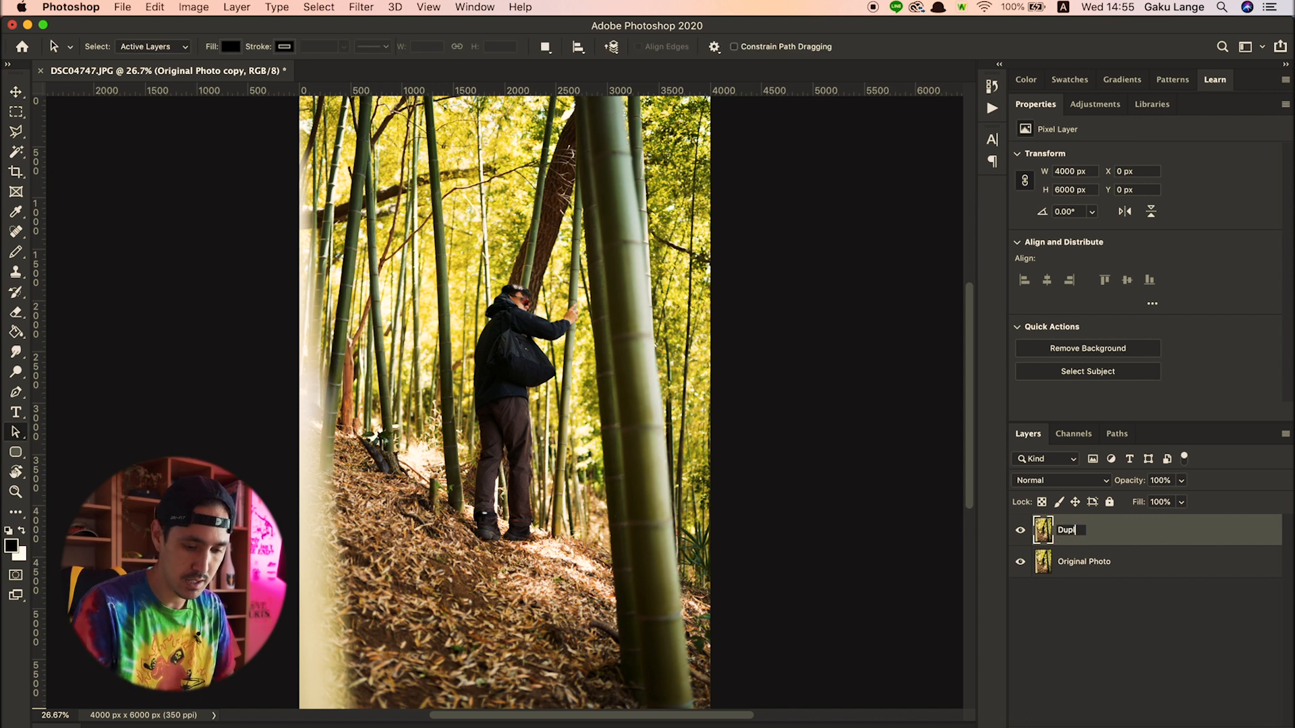
key(Return)
click(1206, 631)
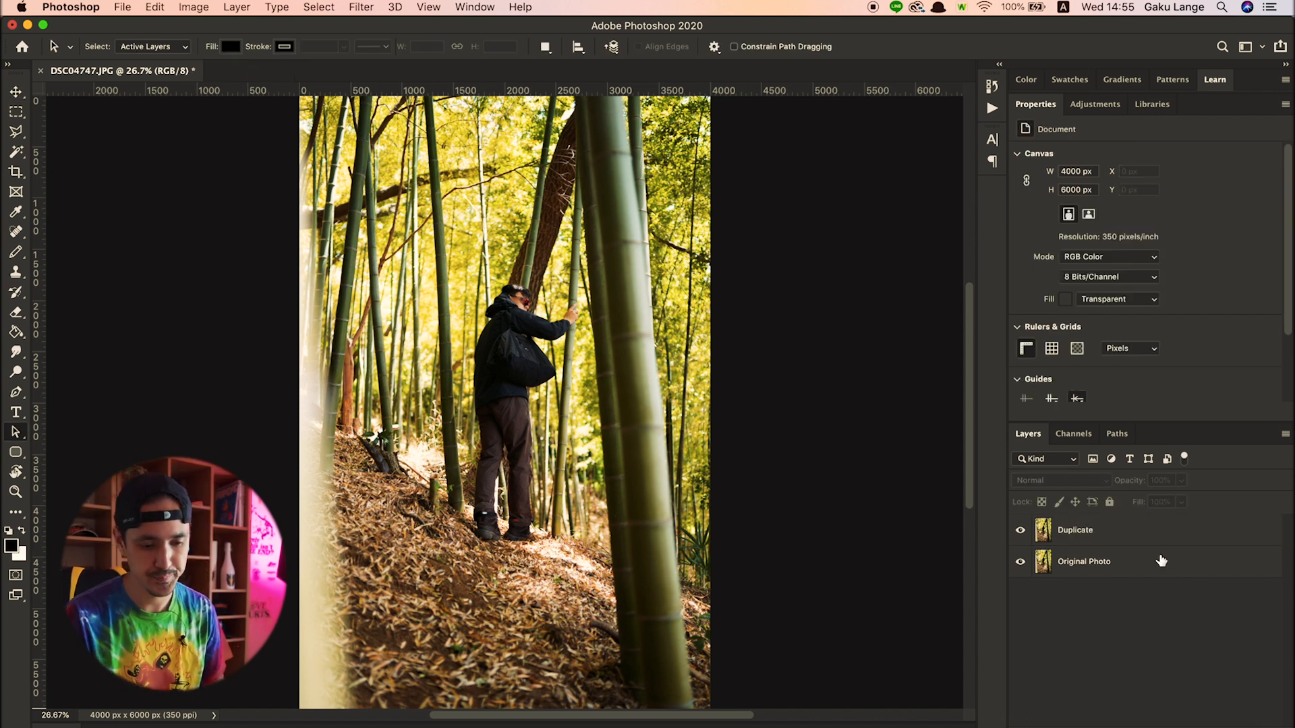
Step: Invert the colours of the Duplicate layer
click(1158, 542)
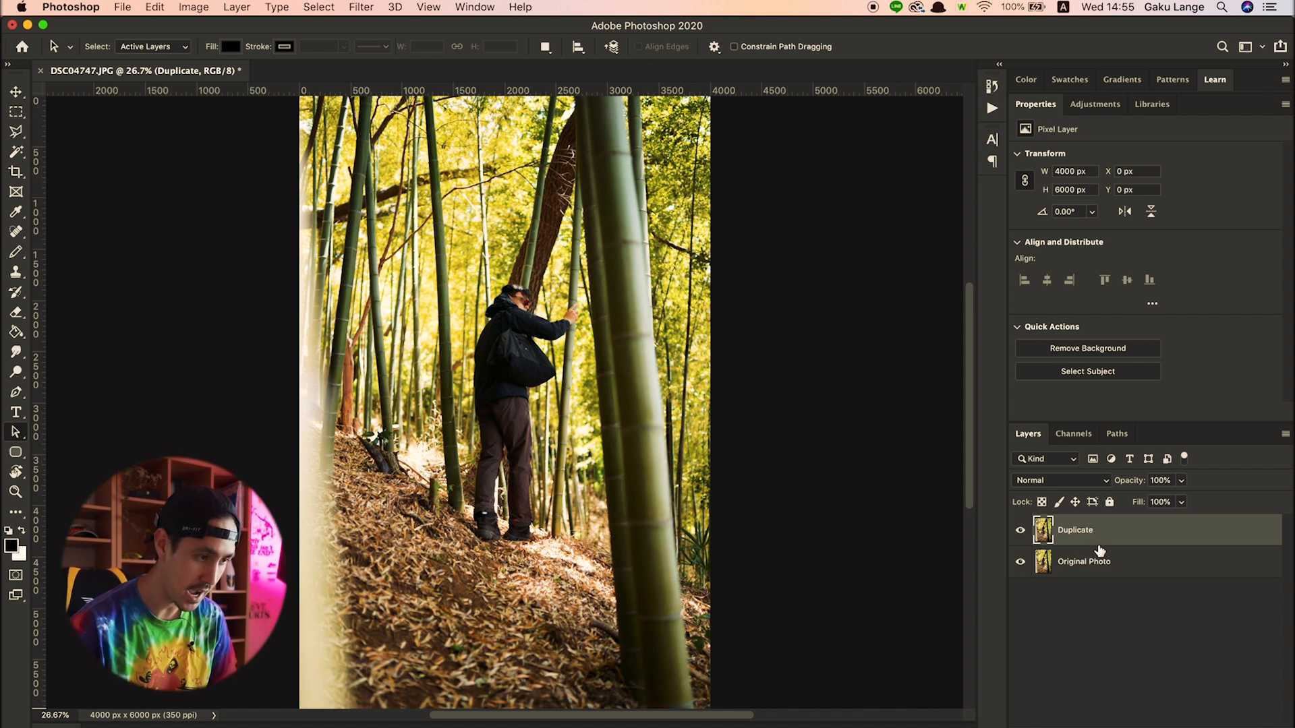
key(super+i)
key(super+i)
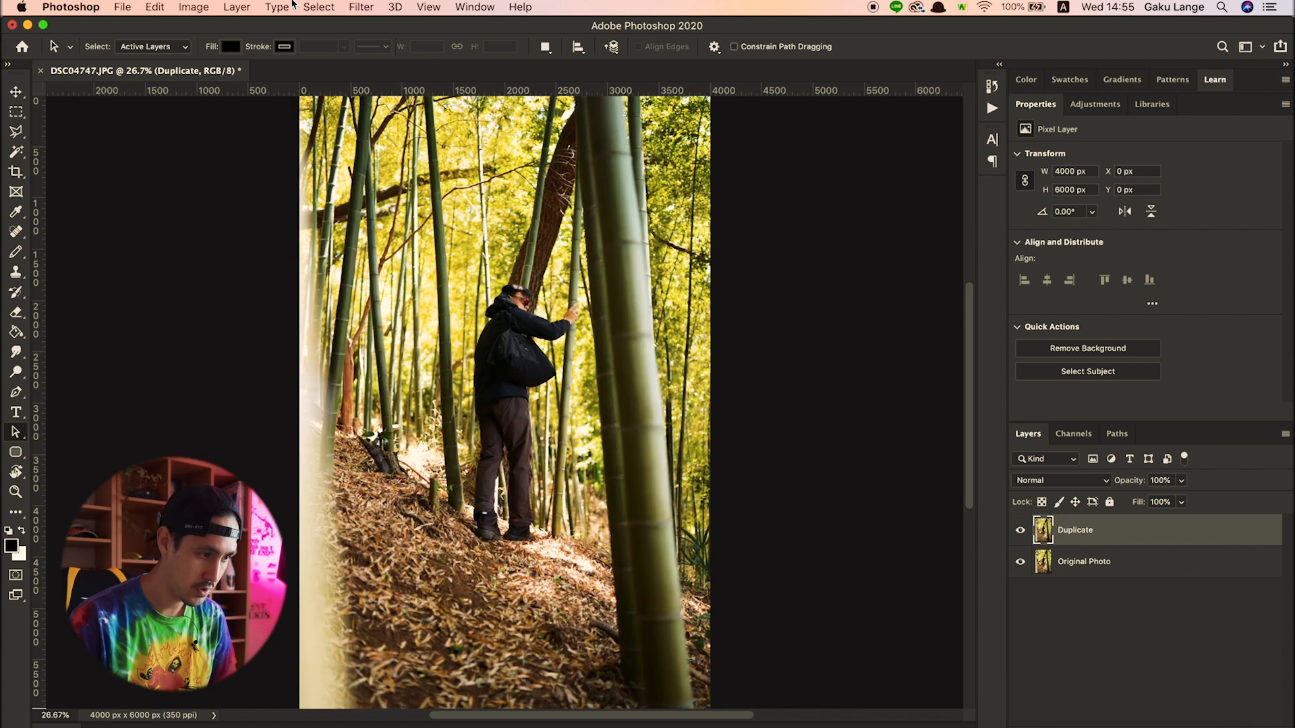
click(193, 7)
mouse_move(223, 48)
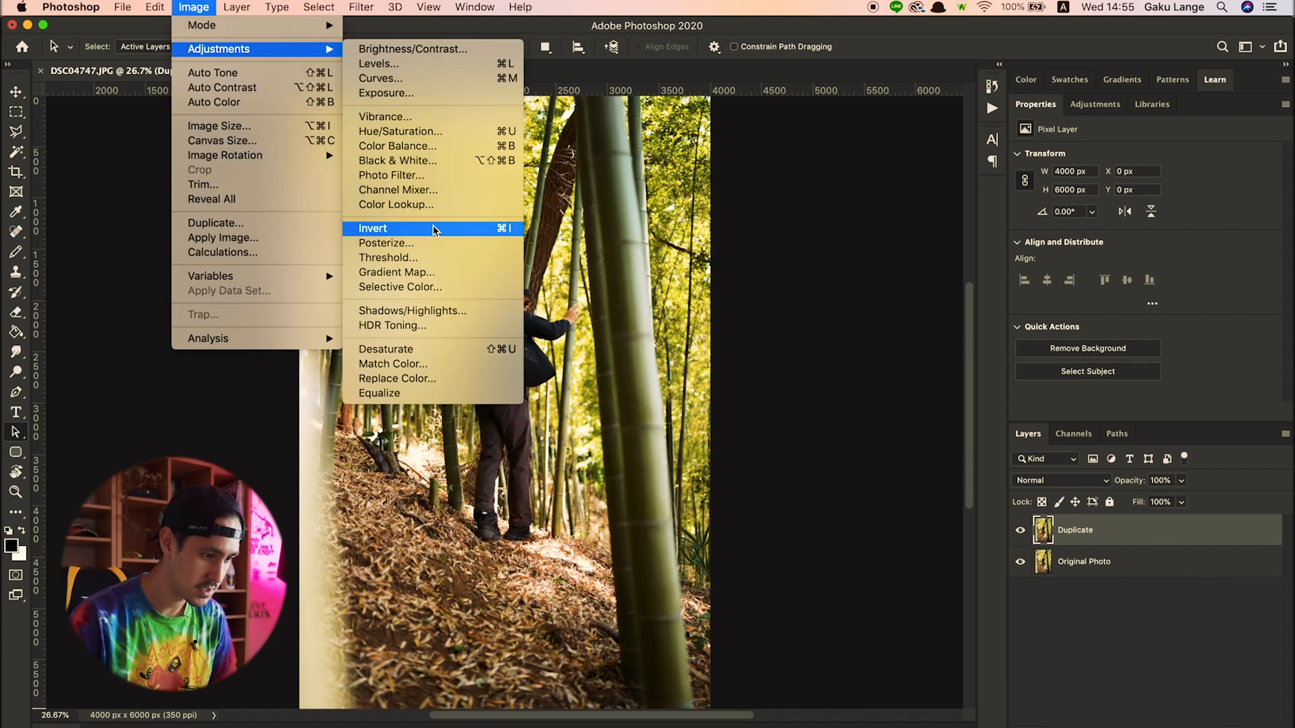
click(378, 227)
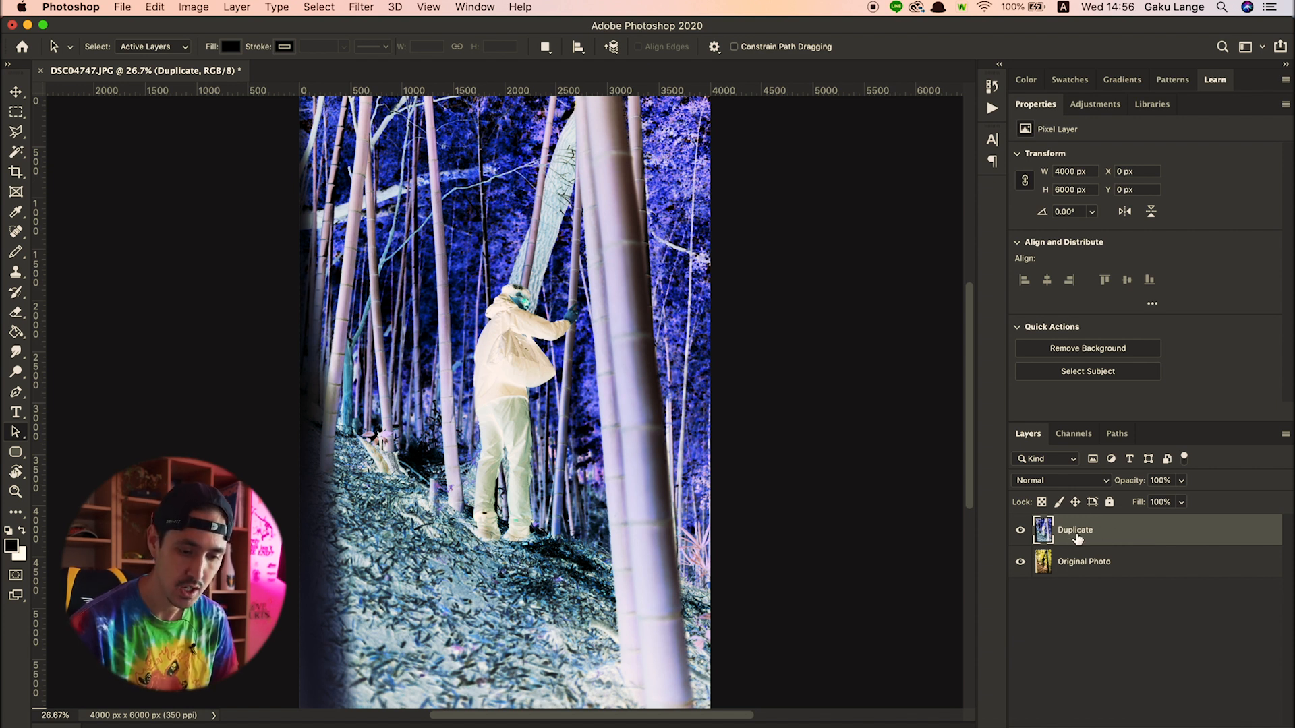
Step: Set the Duplicate layer's blending mode to Color and deselect the layer
click(1069, 486)
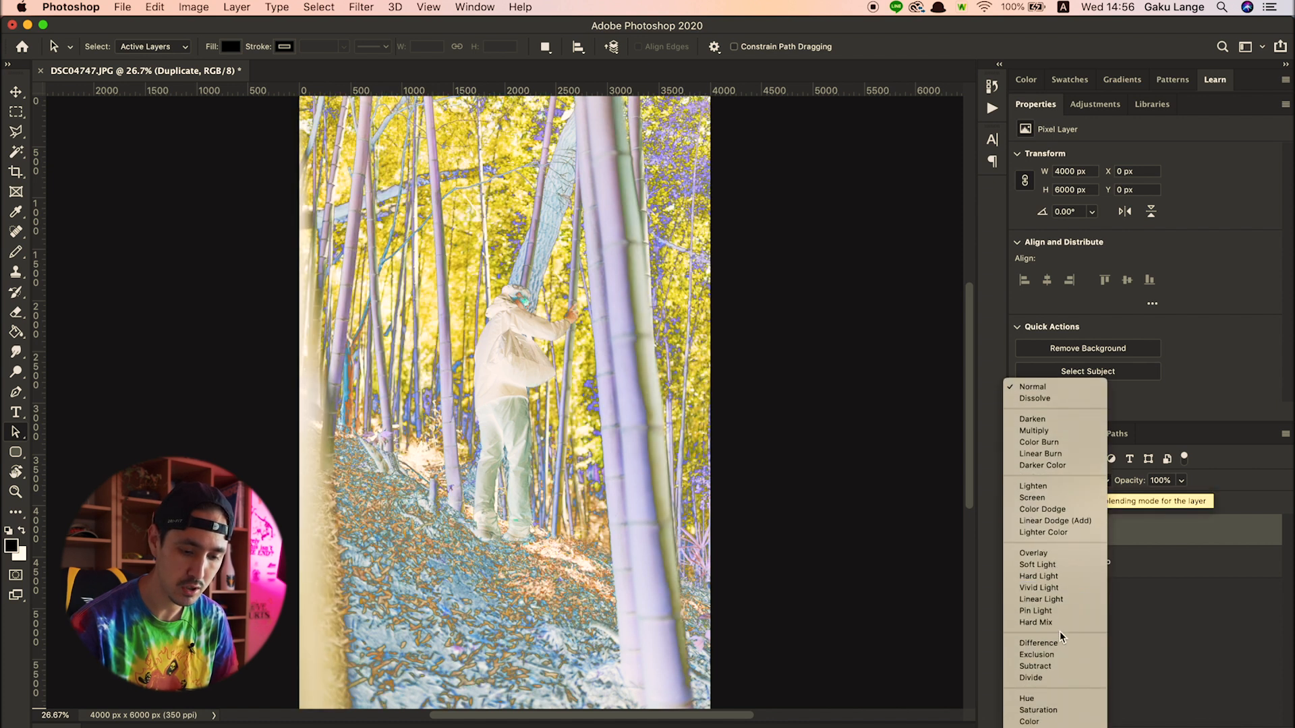
click(1056, 721)
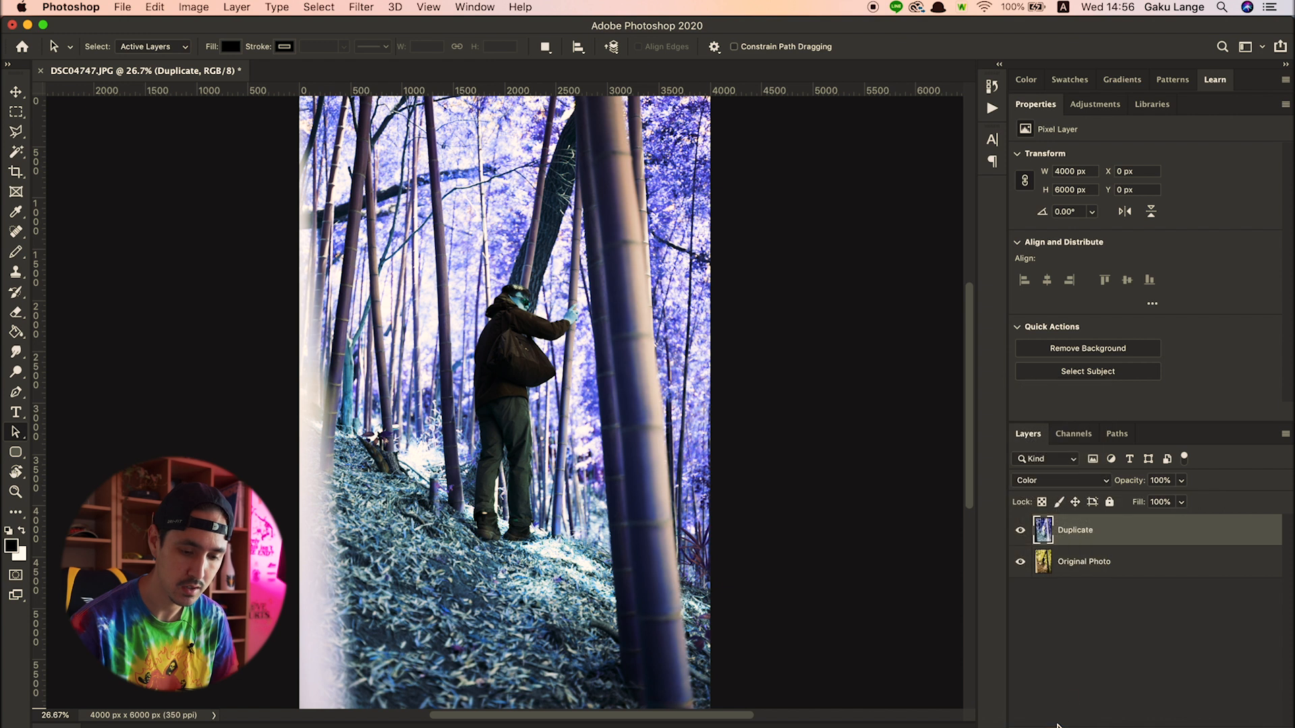
click(1114, 640)
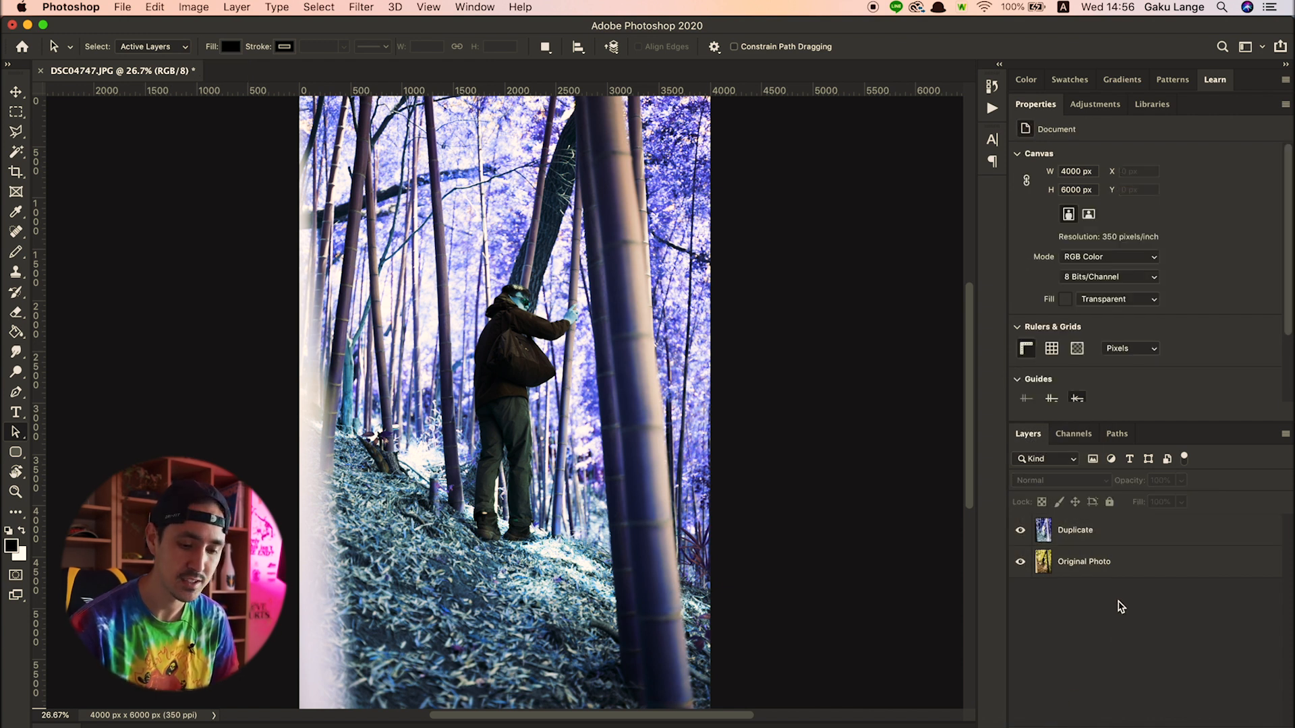
Step: Add a Channel Mixer adjustment above the Duplicate layer and set its Red output channel to Red 0% and Blue +100%
click(1147, 539)
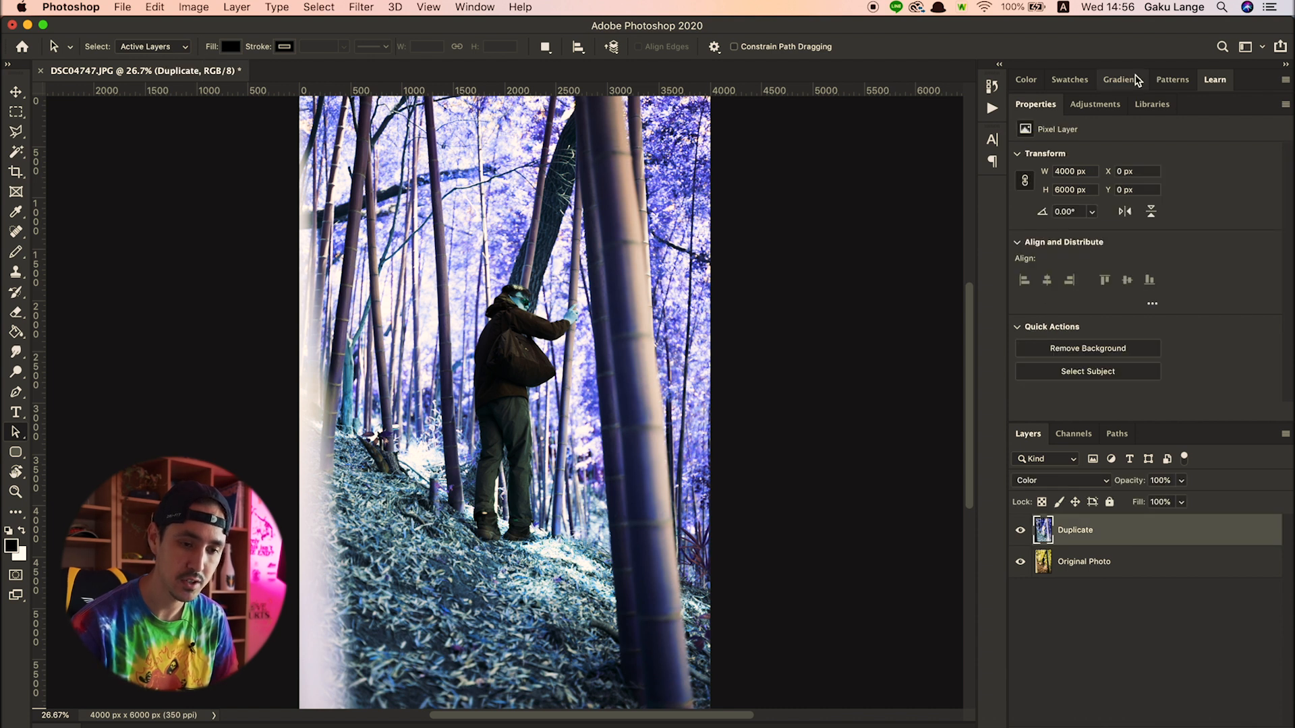
click(1108, 108)
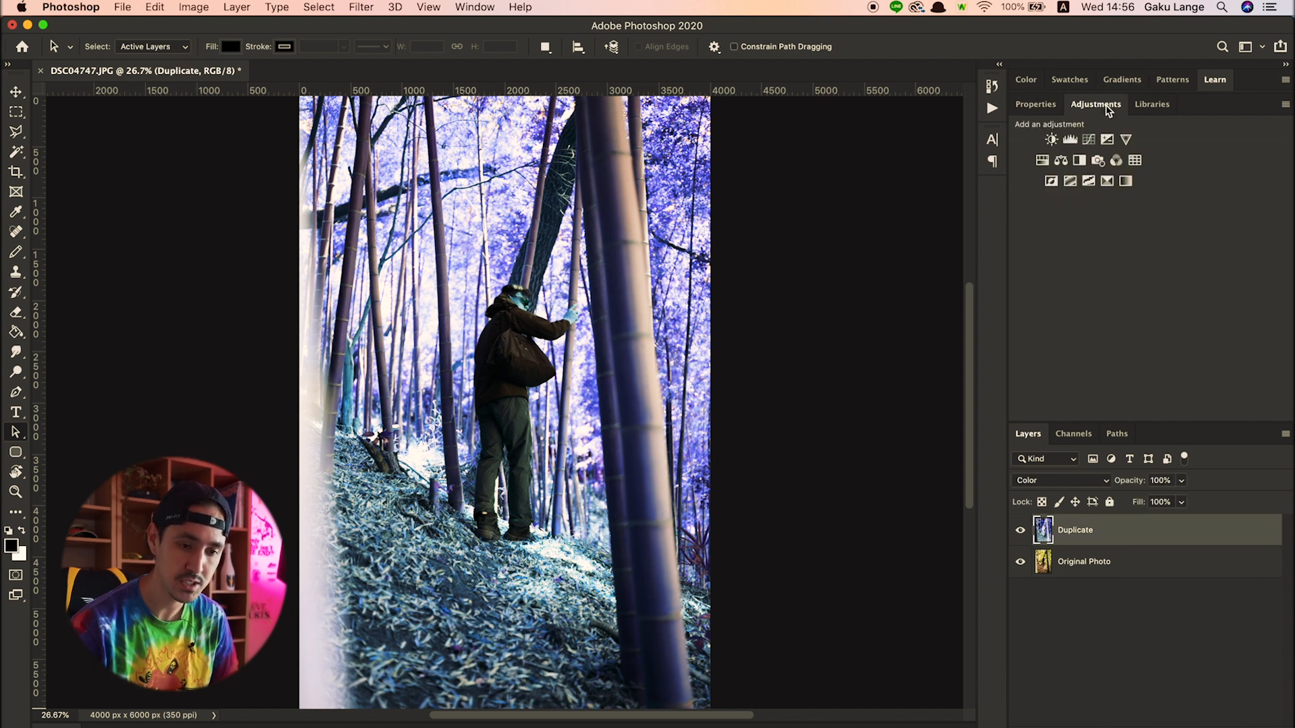
click(1117, 162)
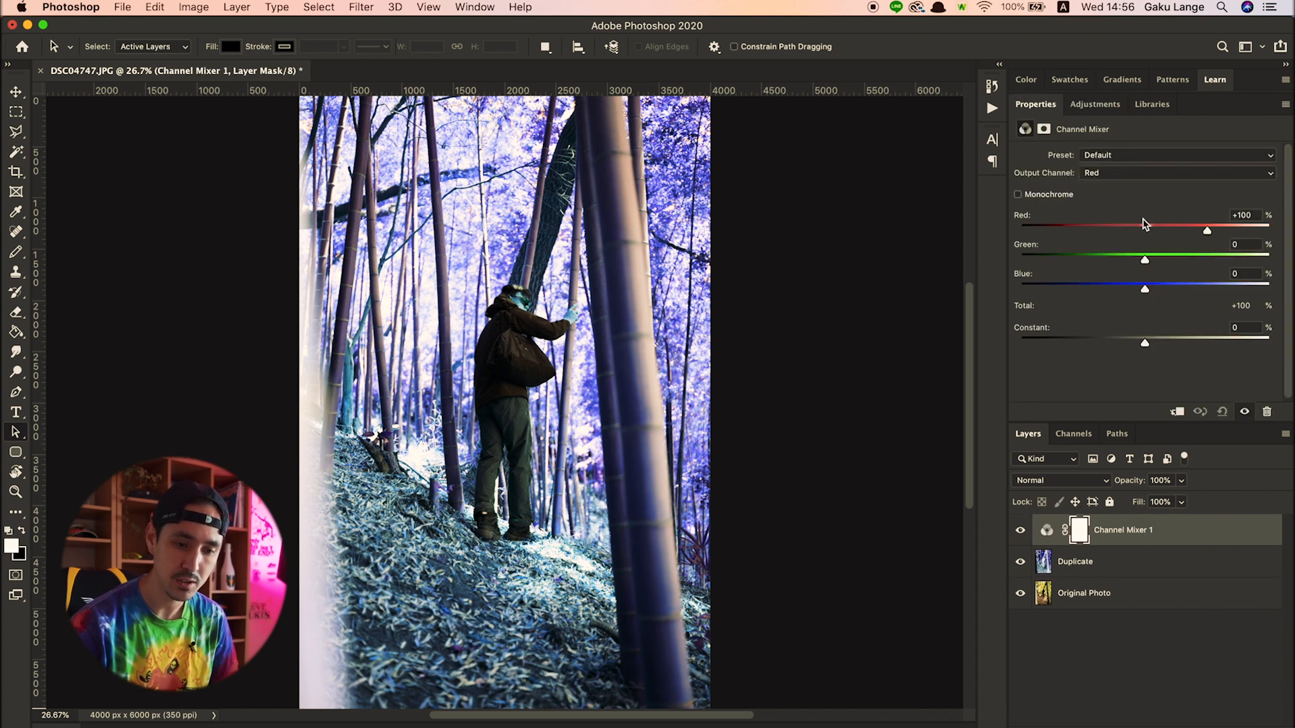
drag(1252, 216, 1219, 215)
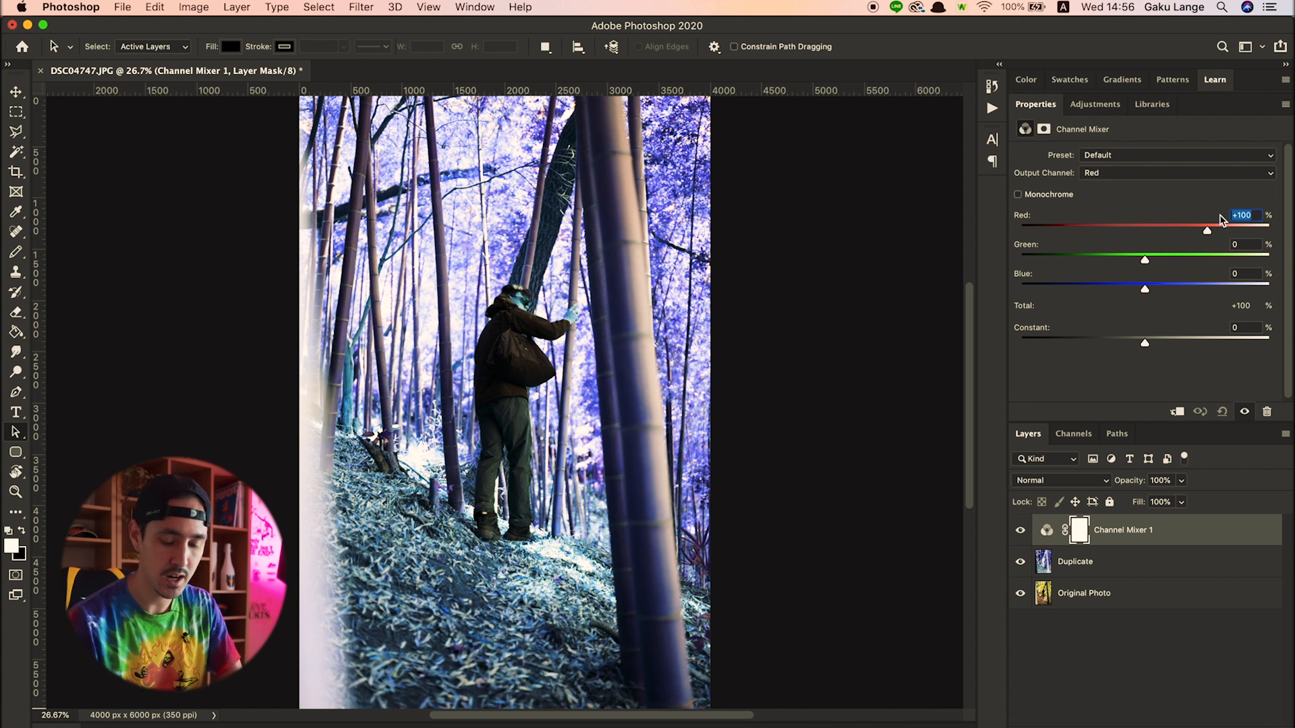
text(0)
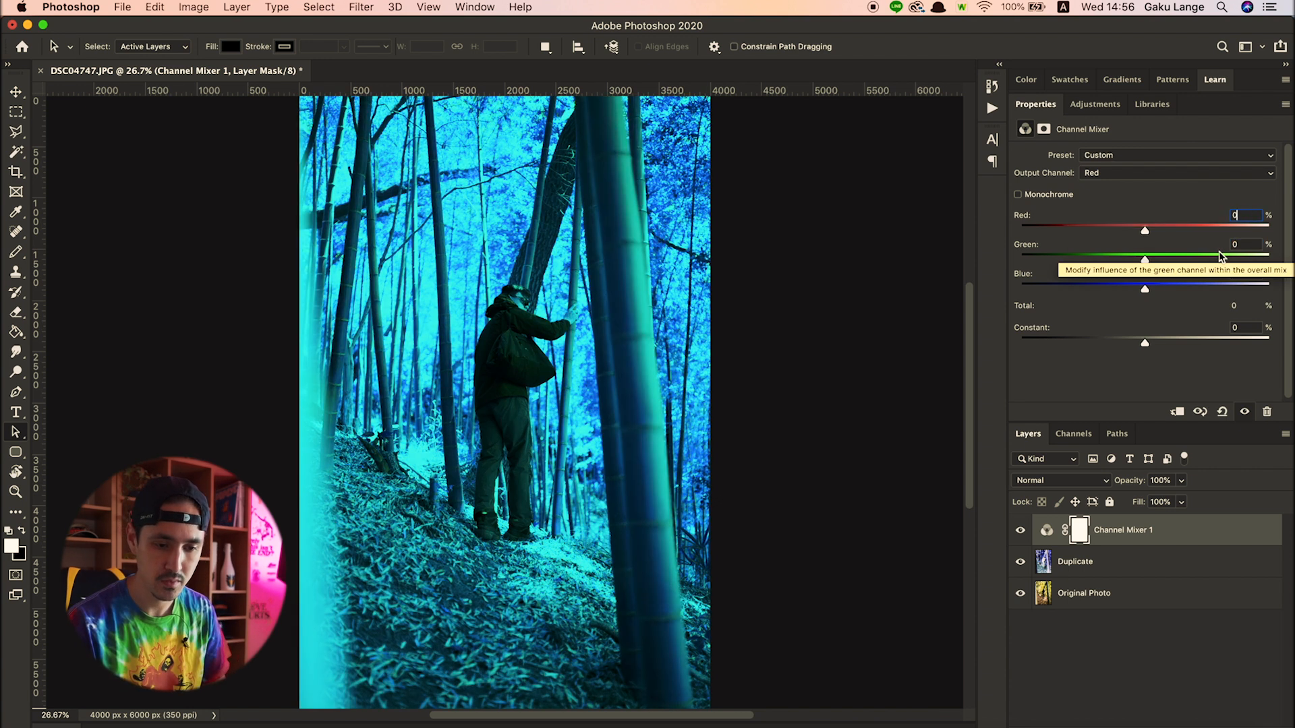
drag(1252, 274, 1182, 274)
text(100)
key(Return)
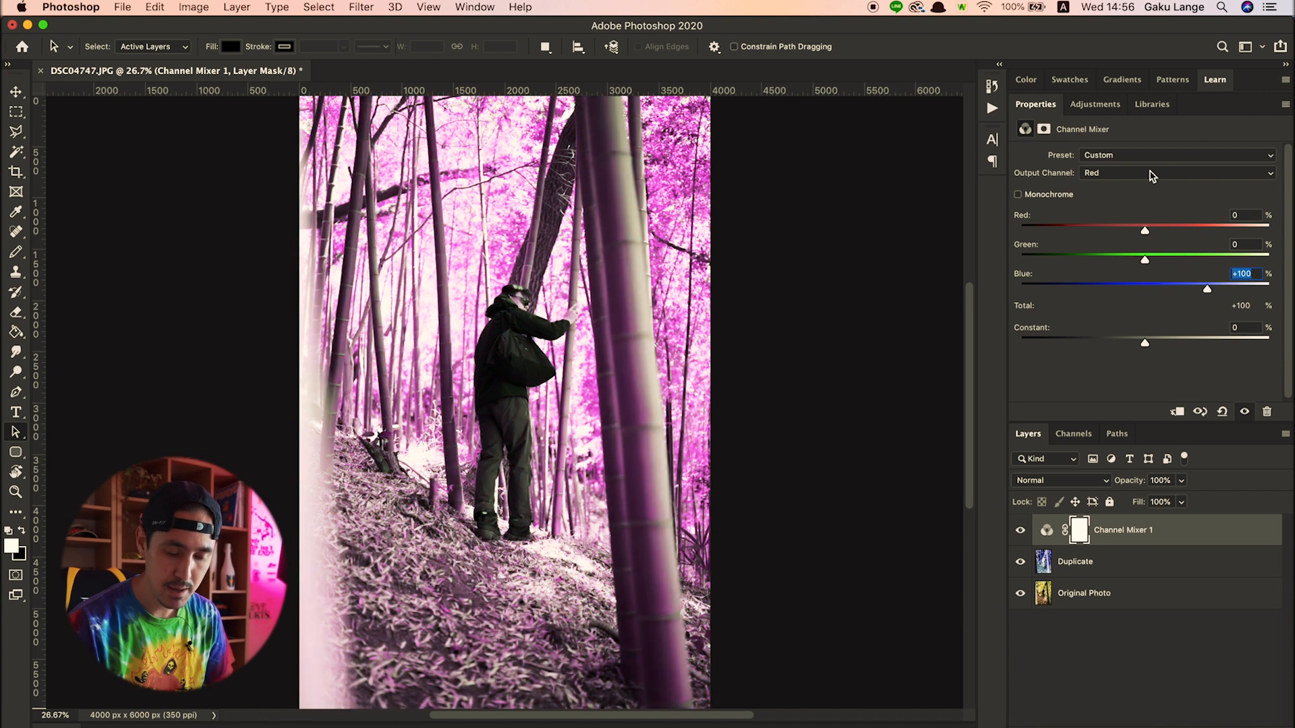
Step: Set the Channel Mixer's Blue output channel to Blue 0% and Red +100%
click(1136, 174)
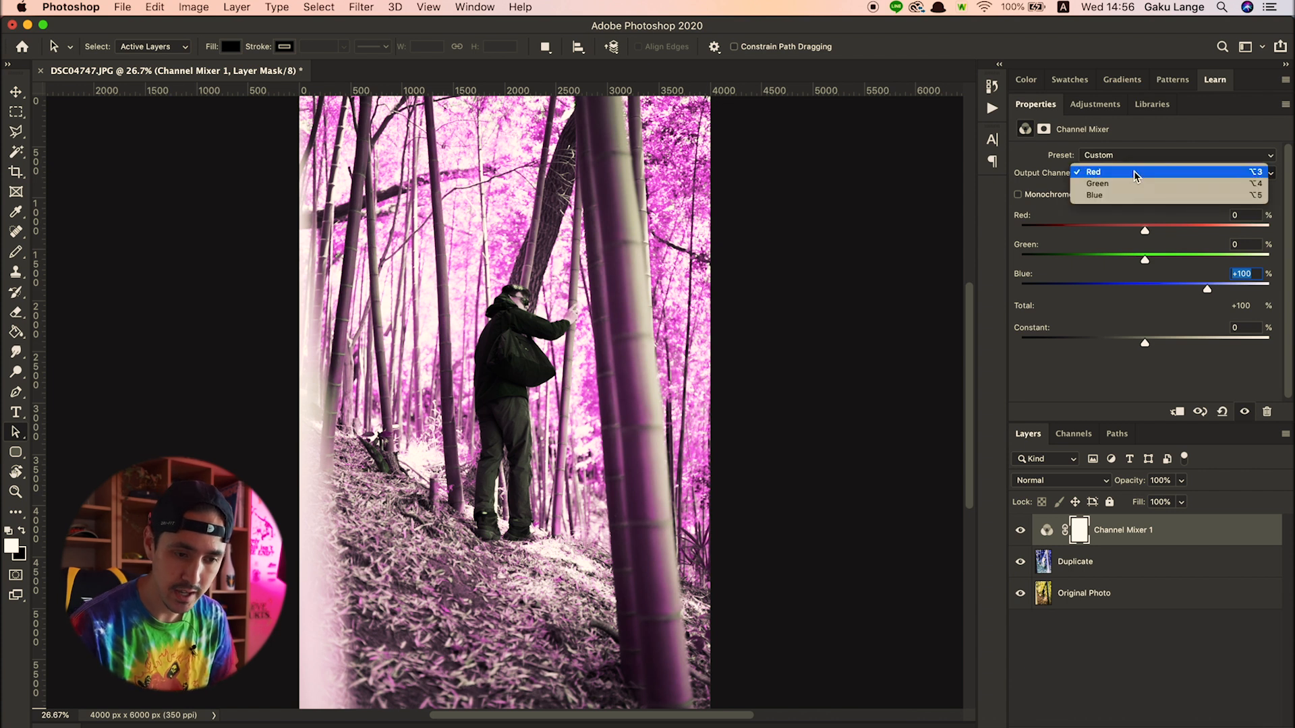
click(1137, 195)
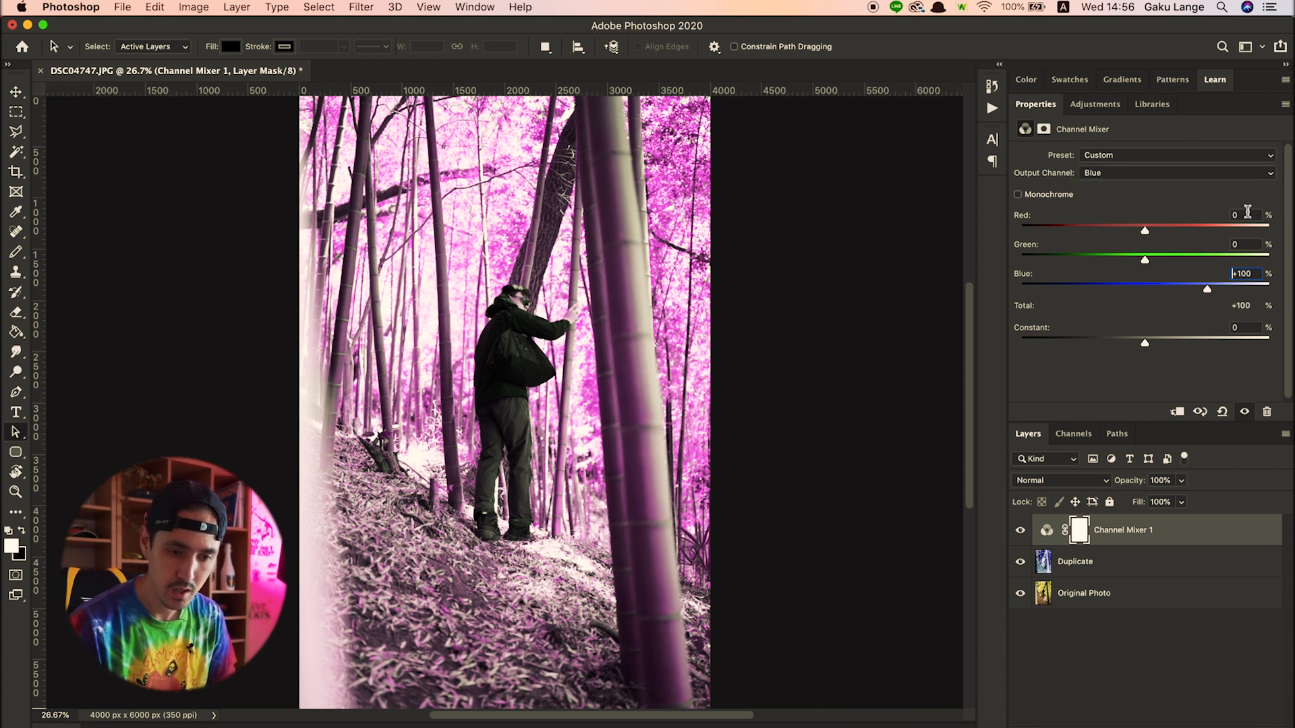
drag(1258, 273, 1210, 273)
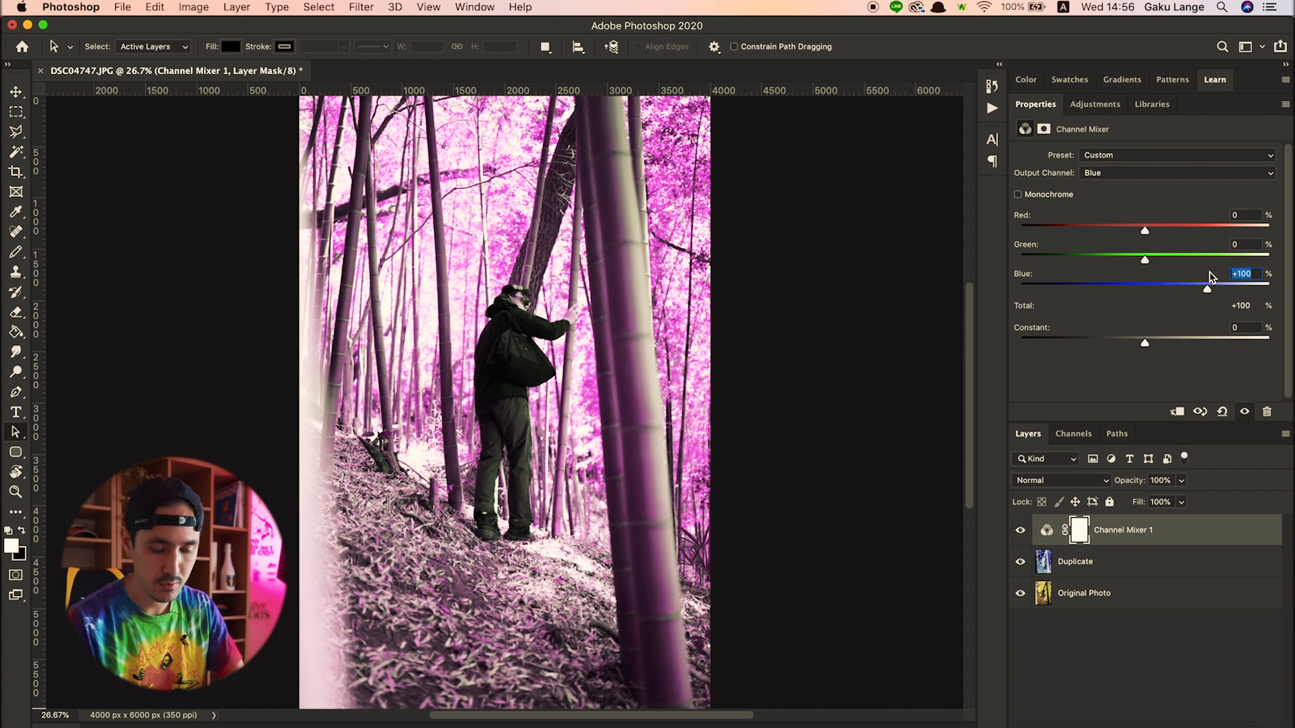
text(0)
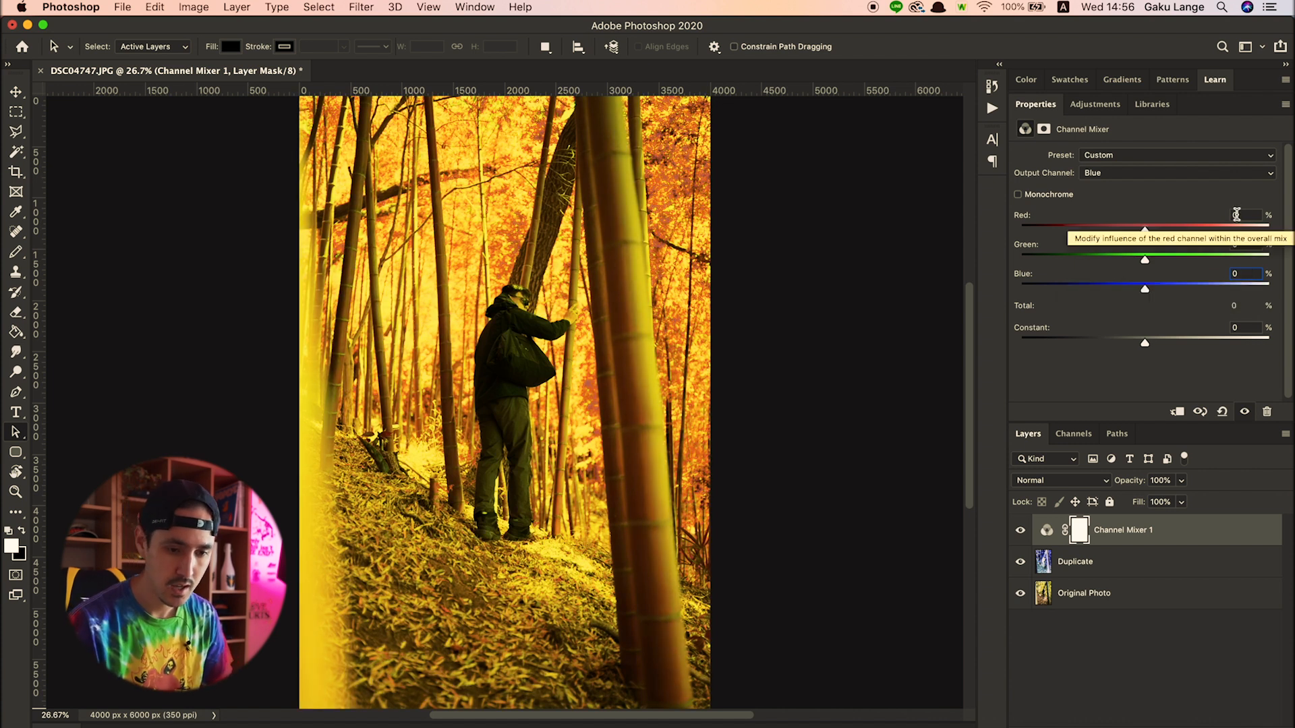
text(100)
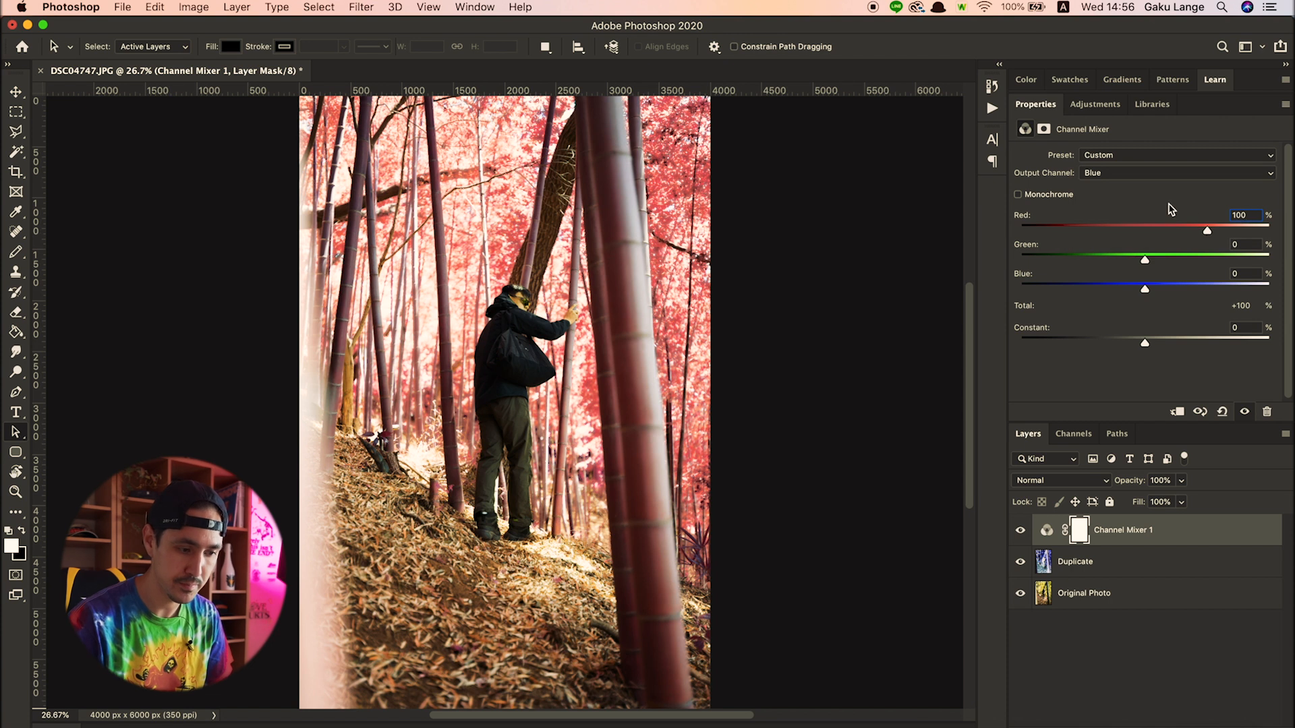
key(Return)
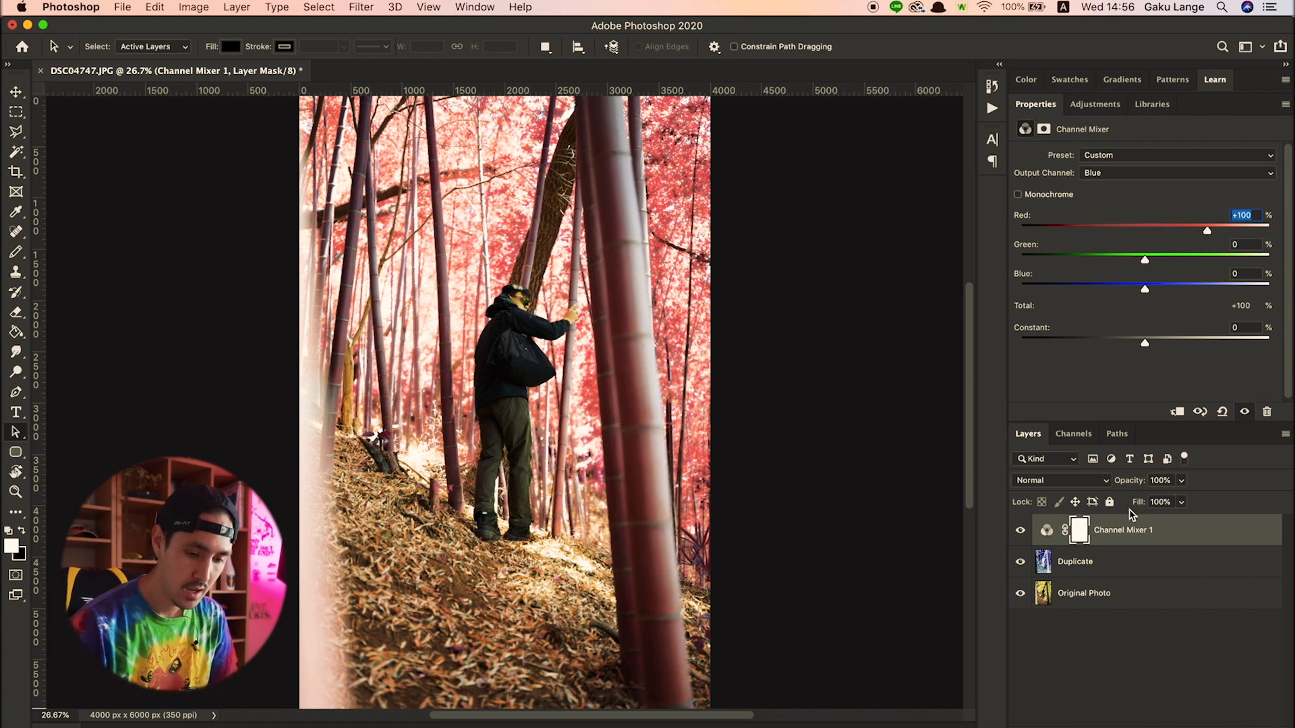
Step: Hide the Channel Mixer and Duplicate layers and show them again to compare the effect with the original photo
click(1046, 525)
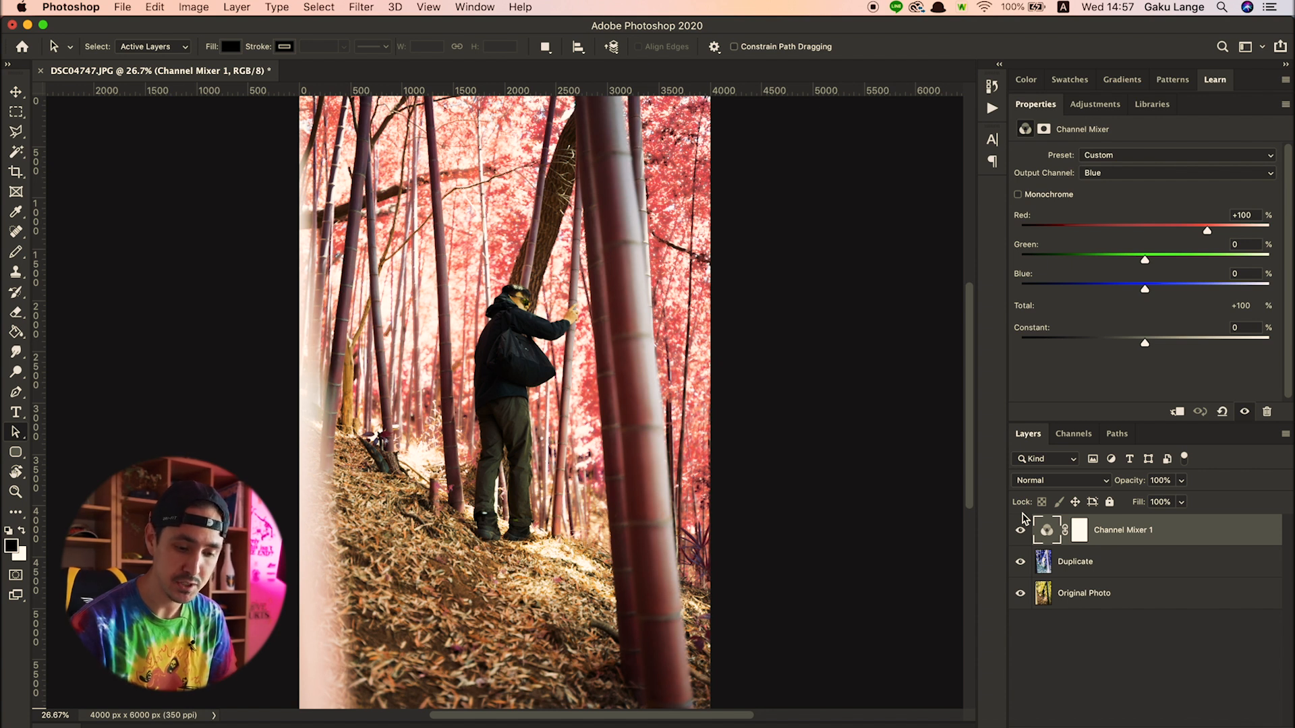
click(1021, 530)
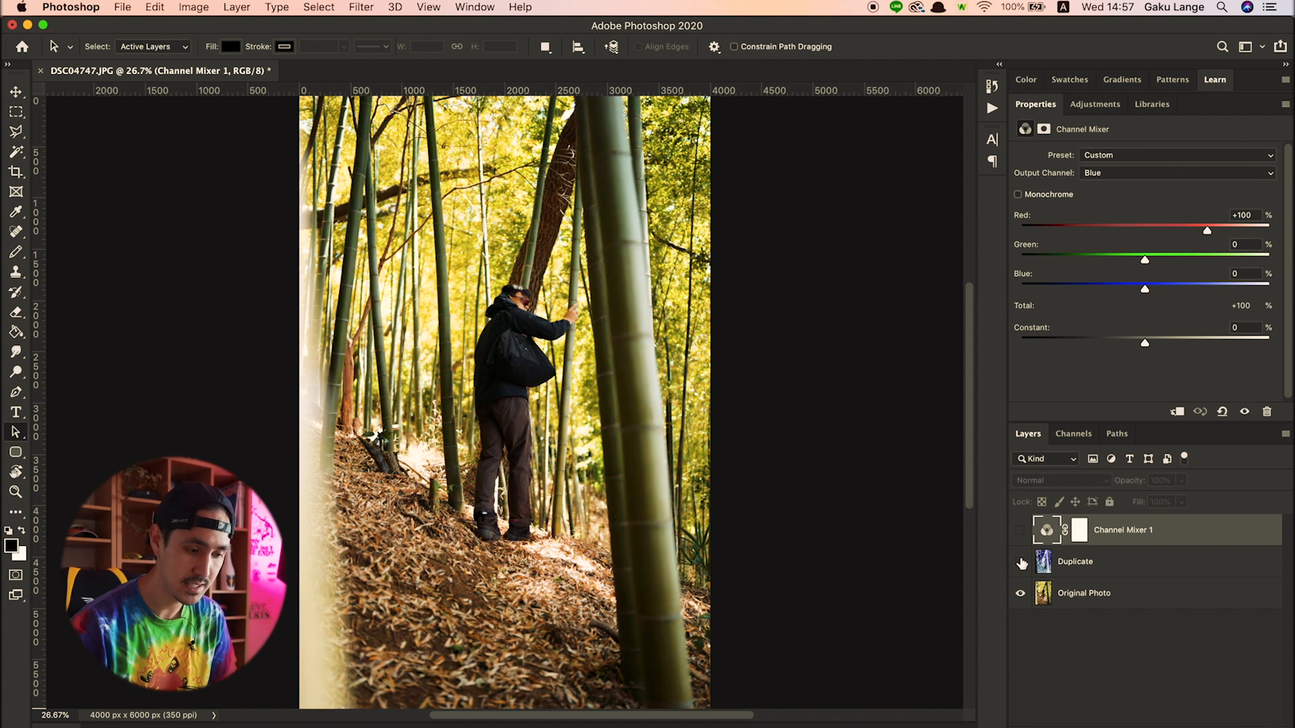
click(1020, 530)
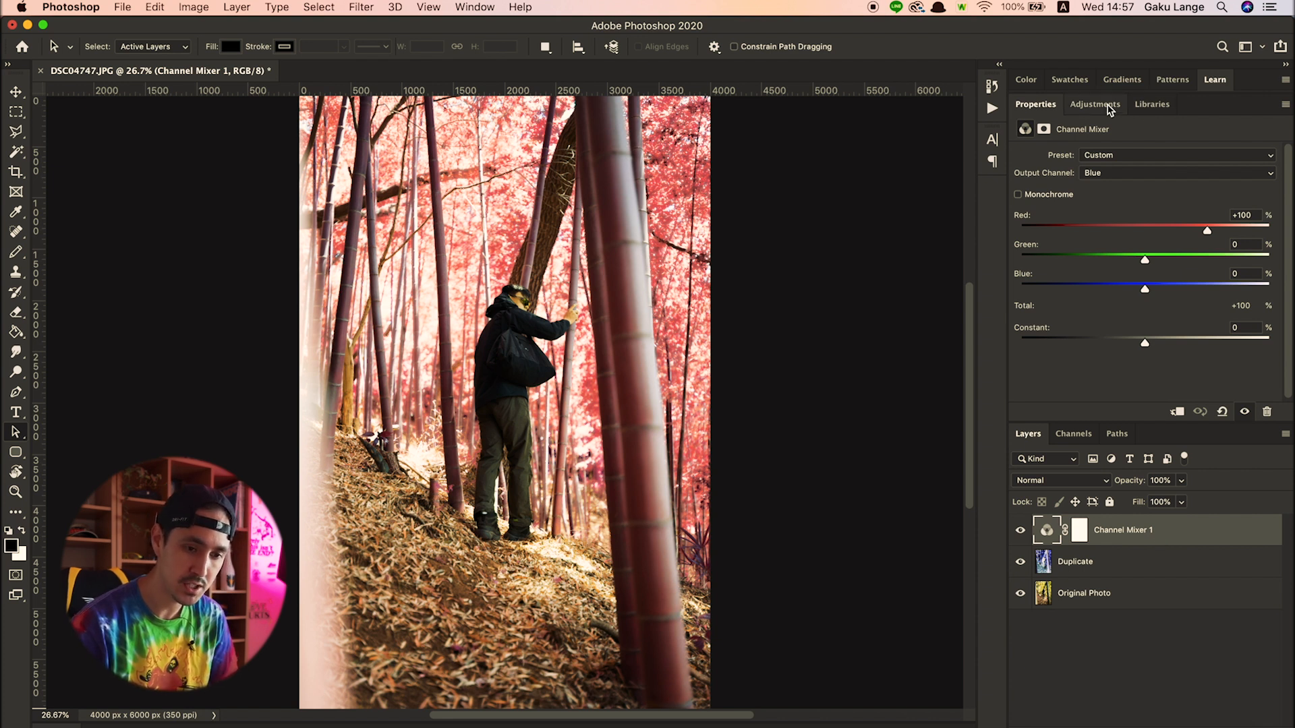
Step: Add a Hue/Saturation adjustment above the Channel Mixer and set its Reds to saturation +45 and hue -7
click(1109, 107)
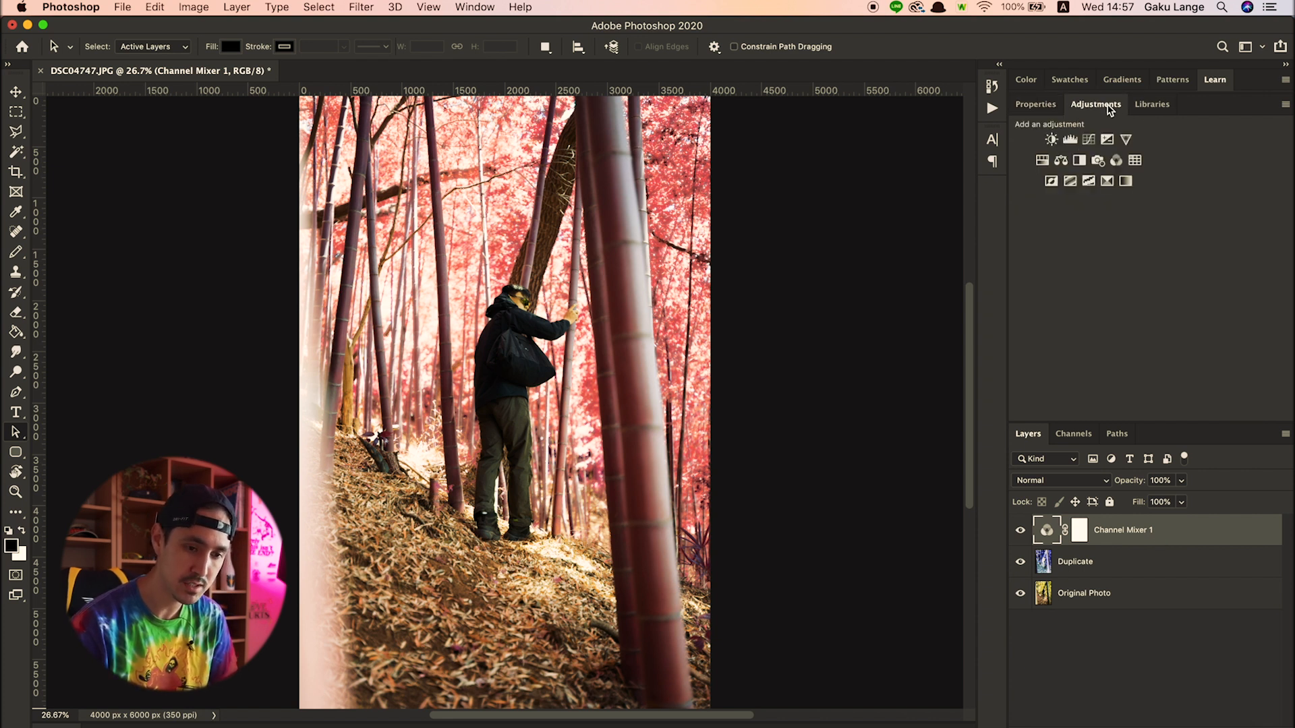
click(1042, 160)
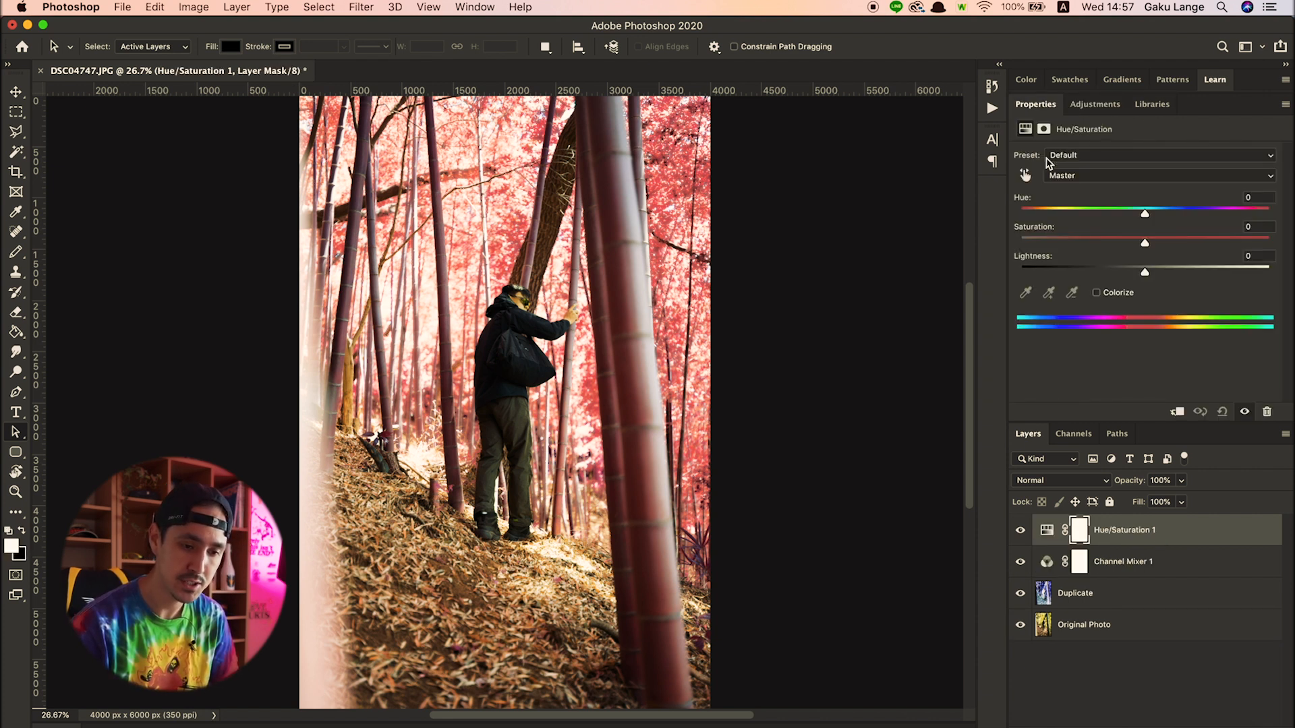
click(1144, 179)
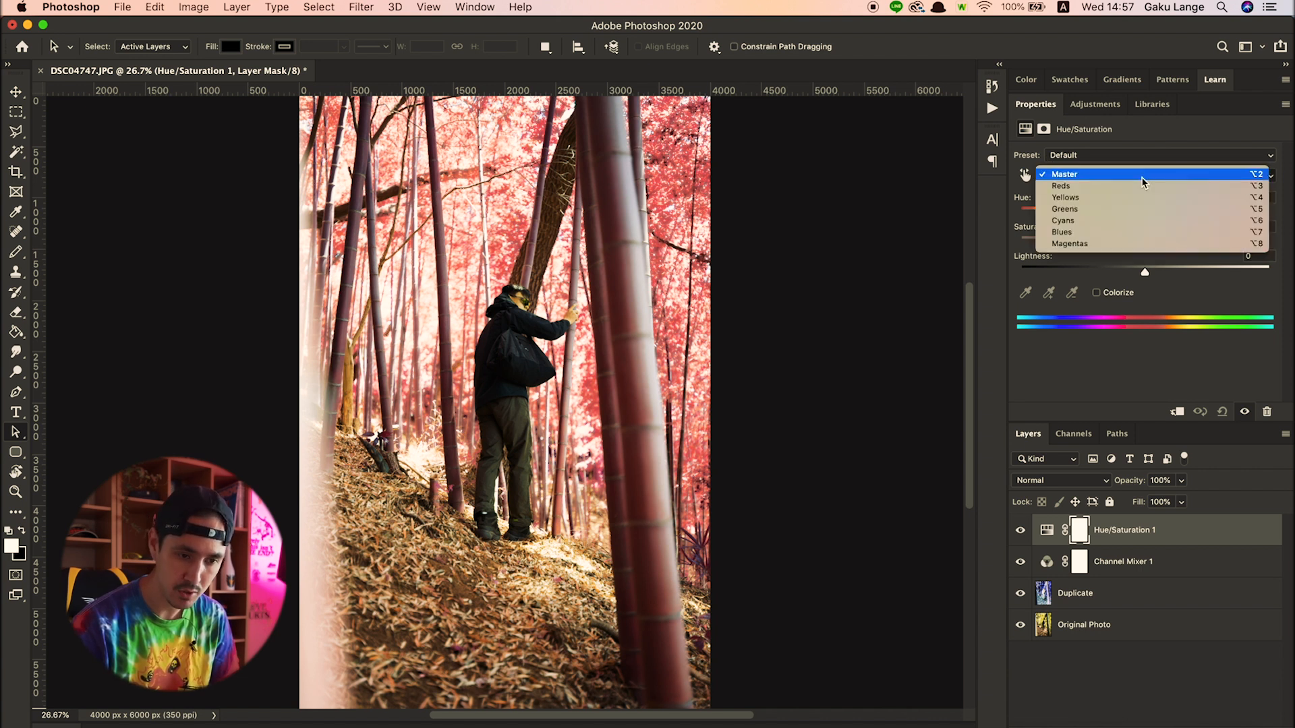
click(1141, 186)
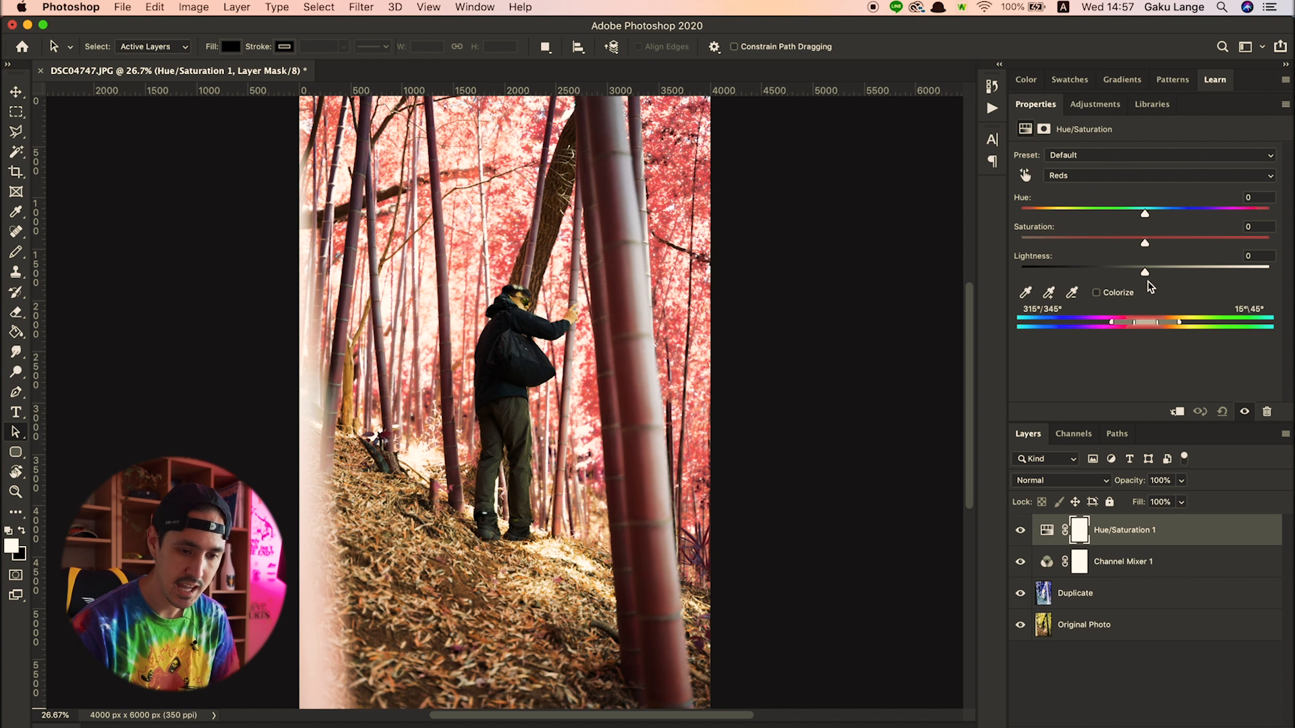
drag(1145, 247, 1203, 243)
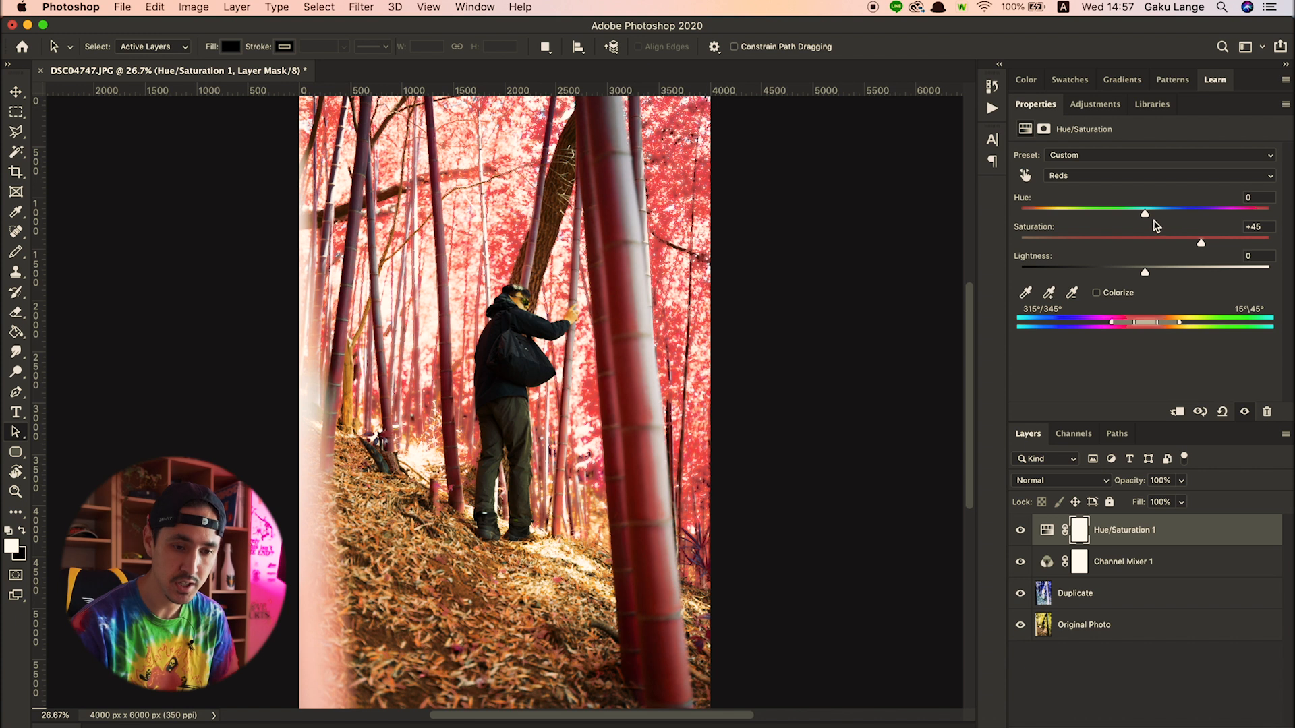
mouse_move(1147, 219)
mouse_down()
mouse_move(1111, 219)
mouse_move(1189, 219)
mouse_move(1137, 216)
mouse_up()
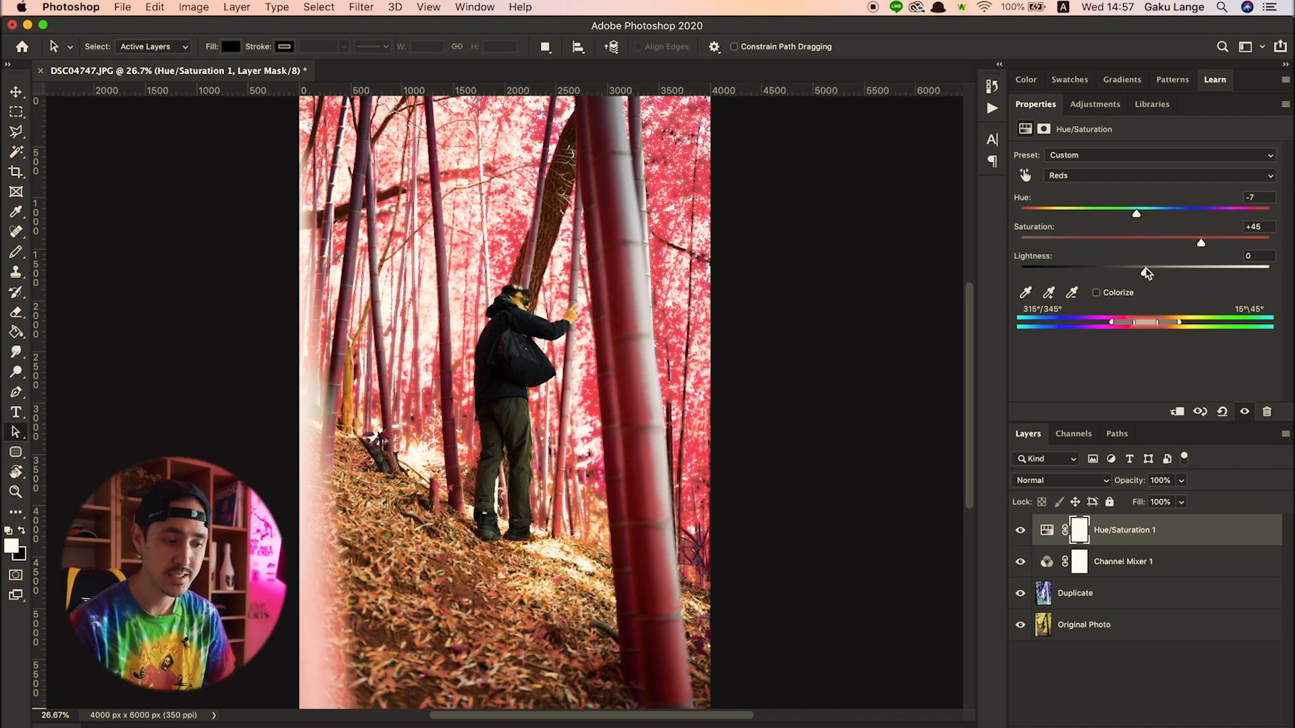
Step: Shift the hue of the Yellows to -25 in the Hue/Saturation adjustment
scroll(526, 299, up, 5)
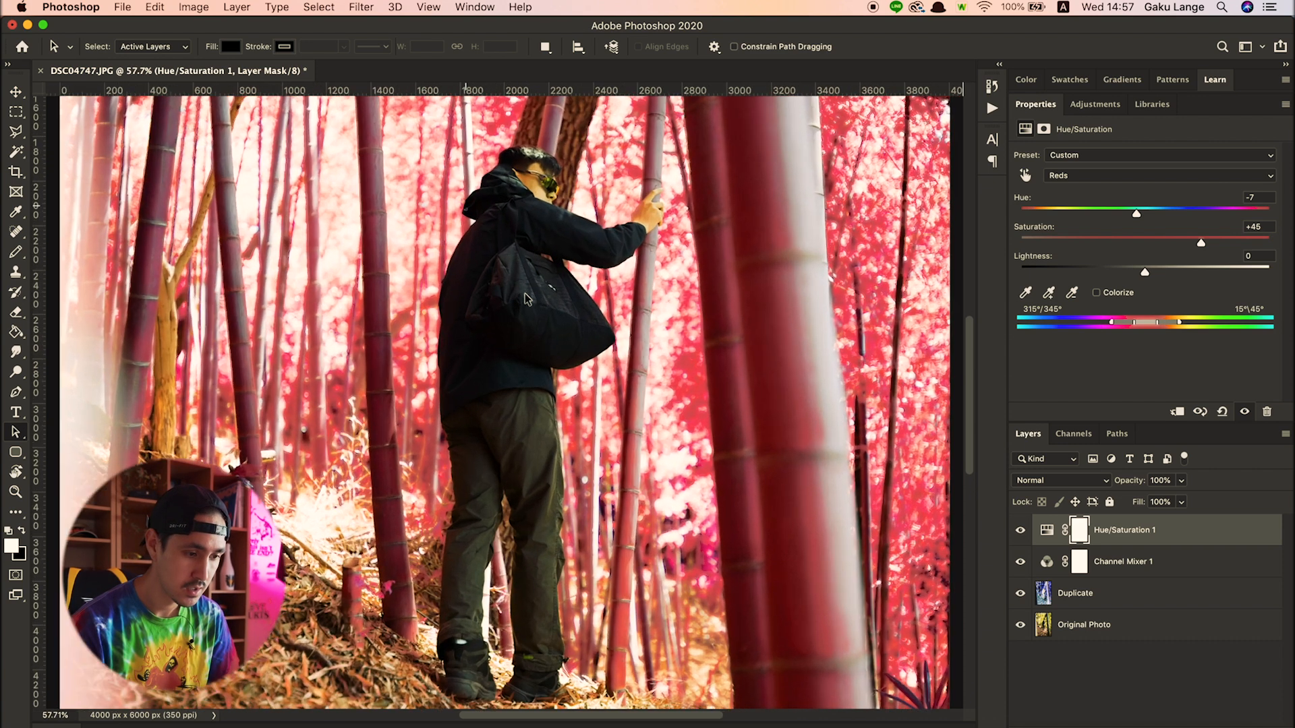
scroll(526, 299, up, 4)
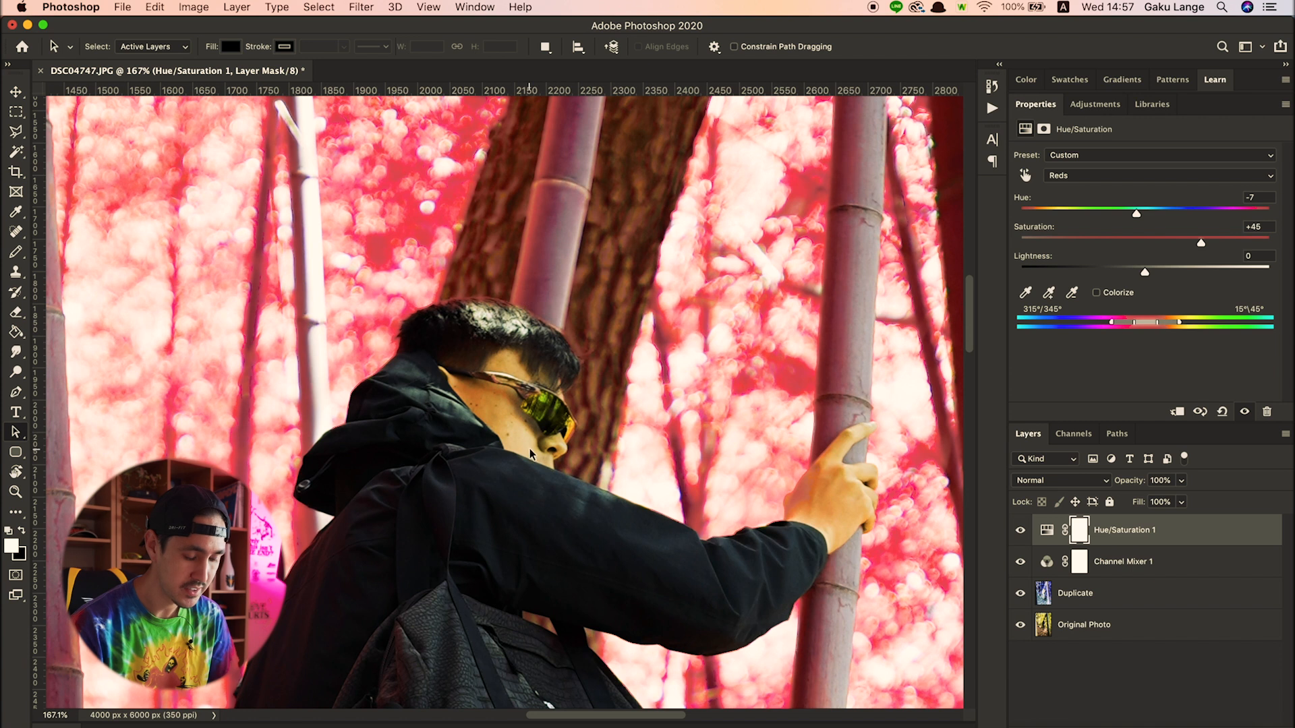
key(super+0)
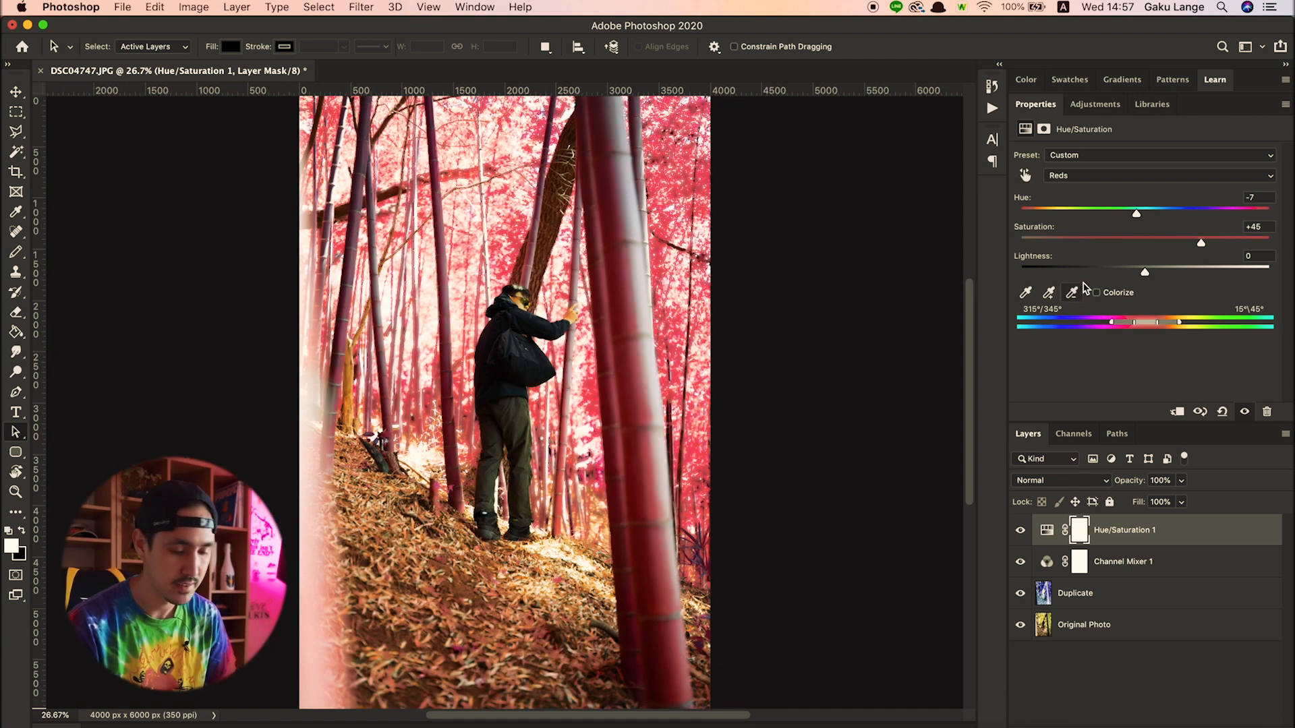
click(1107, 176)
click(1107, 185)
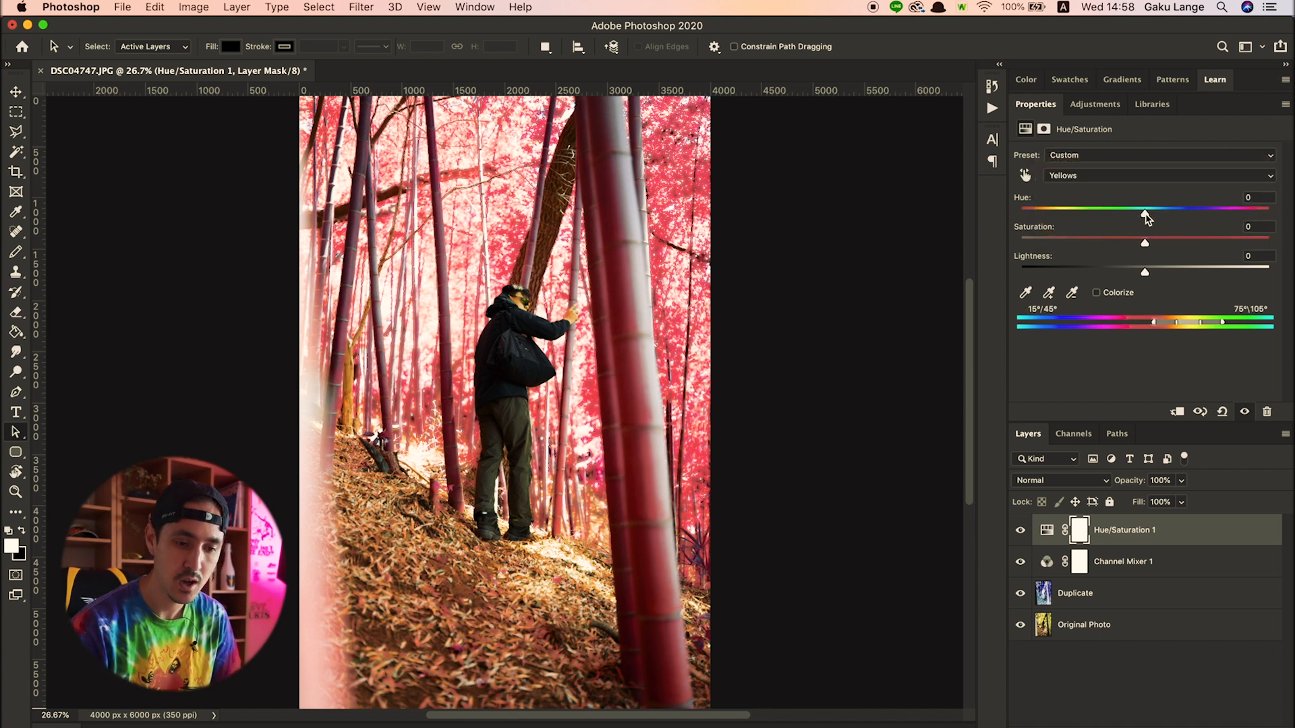
drag(1145, 214, 1116, 214)
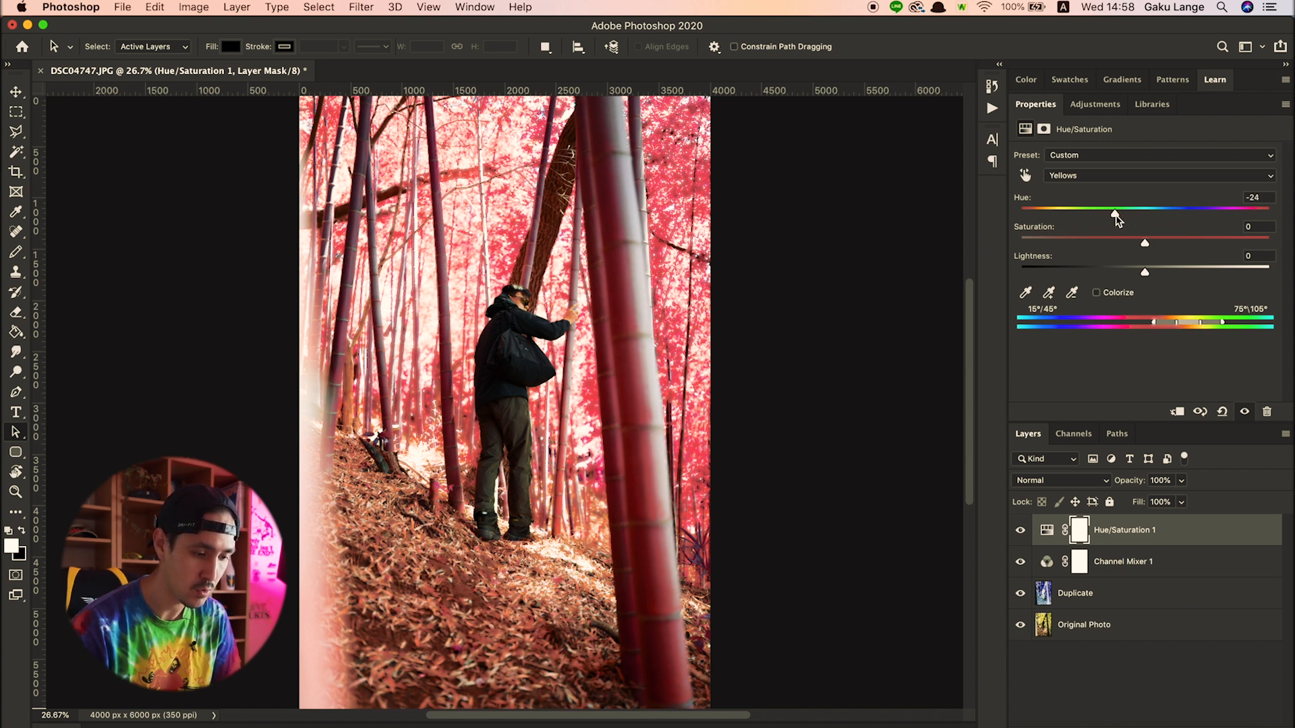
drag(1116, 215, 1114, 215)
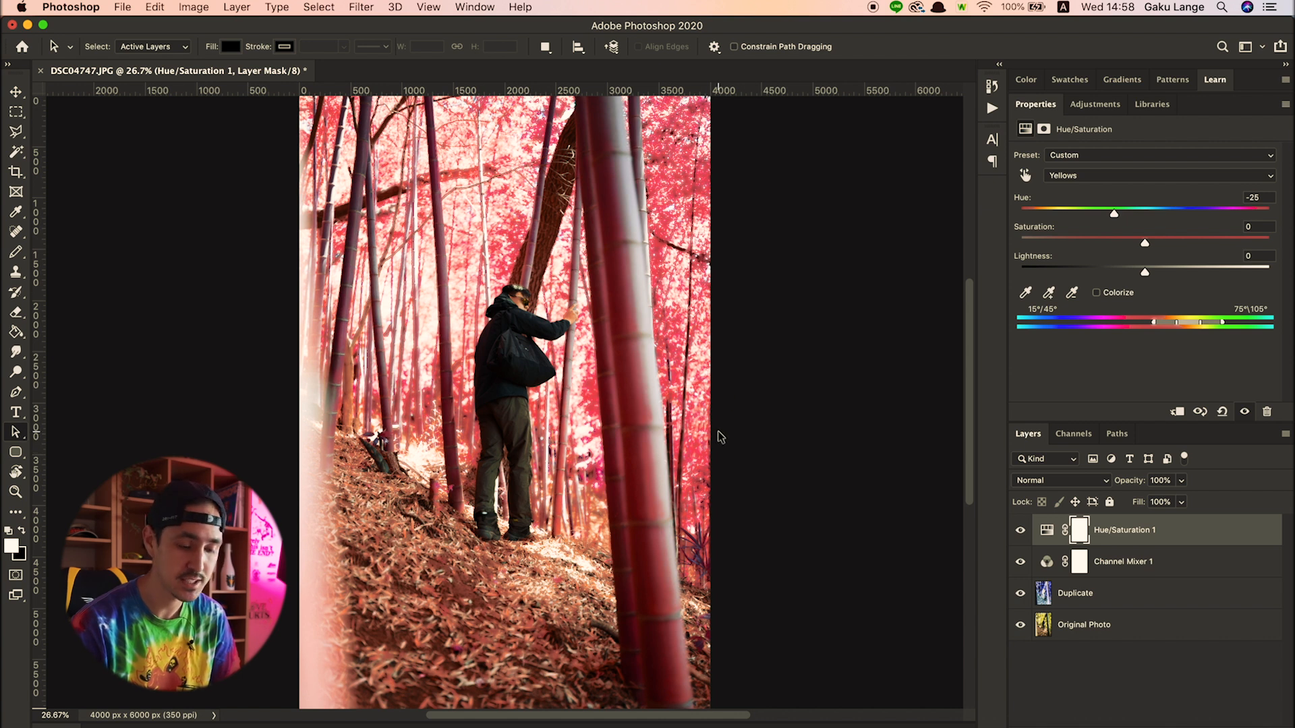
Step: Hide the Hue/Saturation, Channel Mixer and Duplicate layers and show them again to compare the edit with the original photo
drag(1019, 593, 1019, 545)
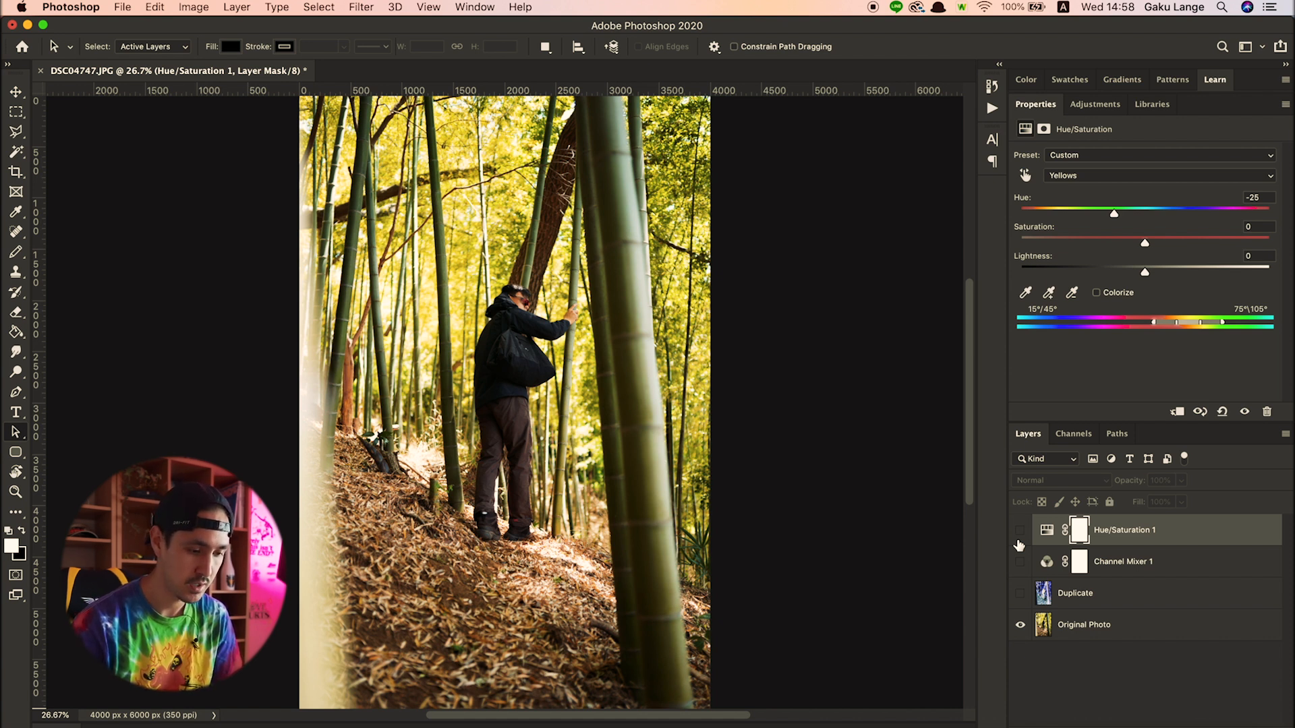
drag(1019, 536, 1020, 594)
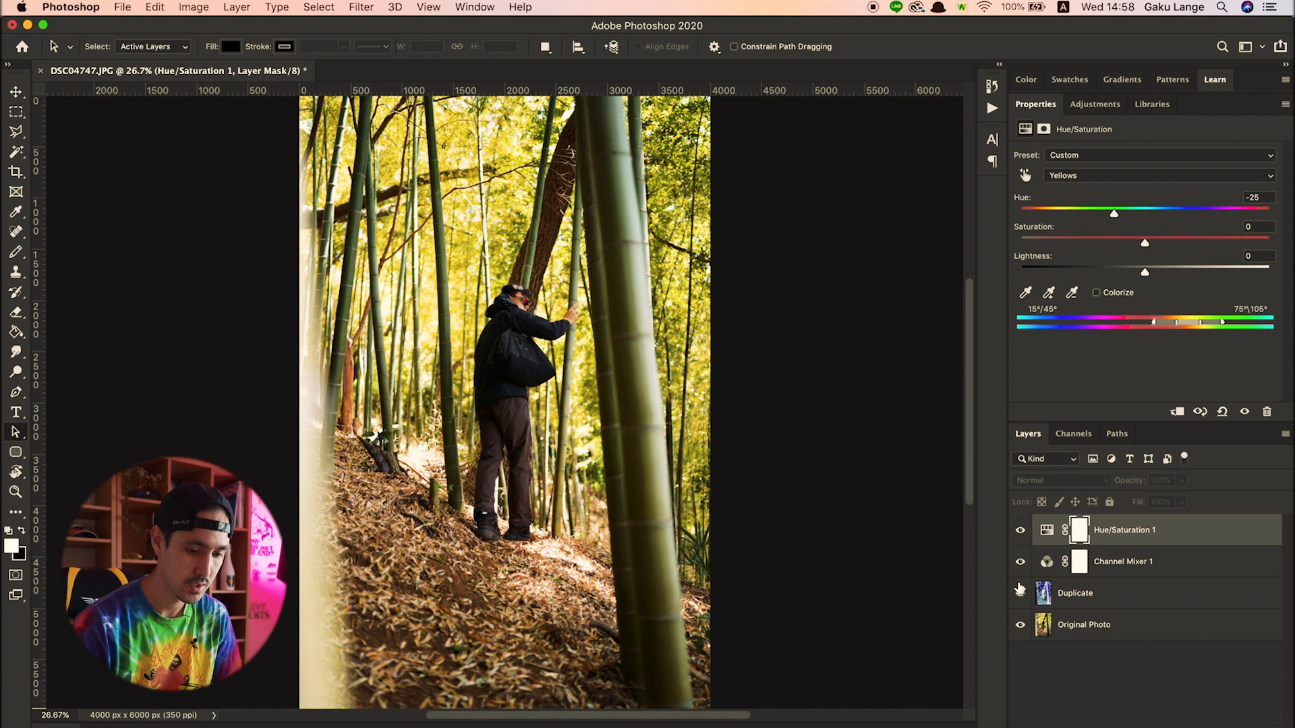